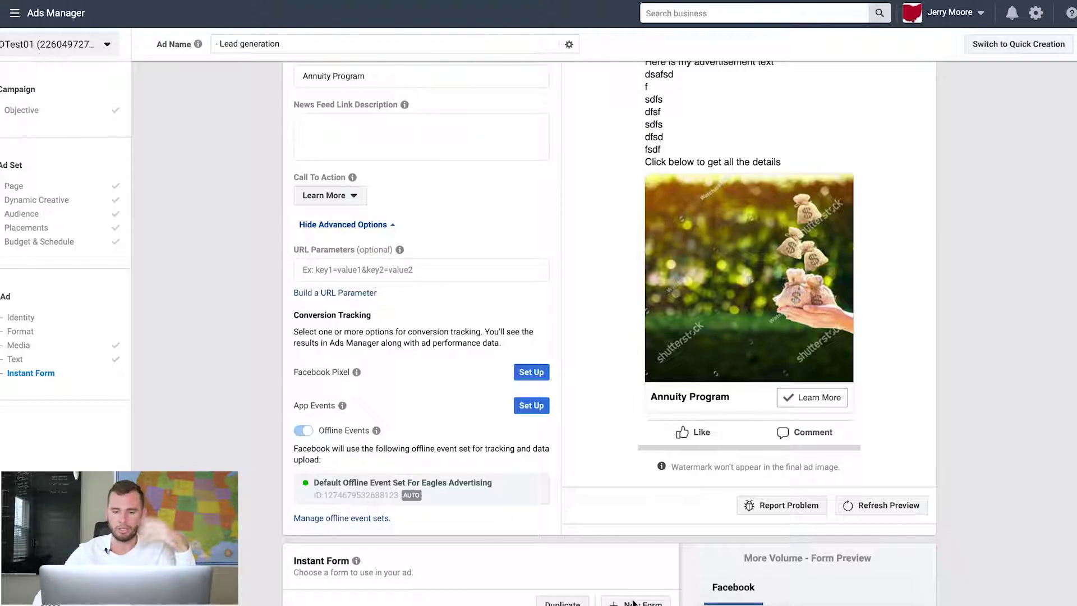
Step: Start a new Instant Form from the ad's Instant Form section
left_click(631, 597)
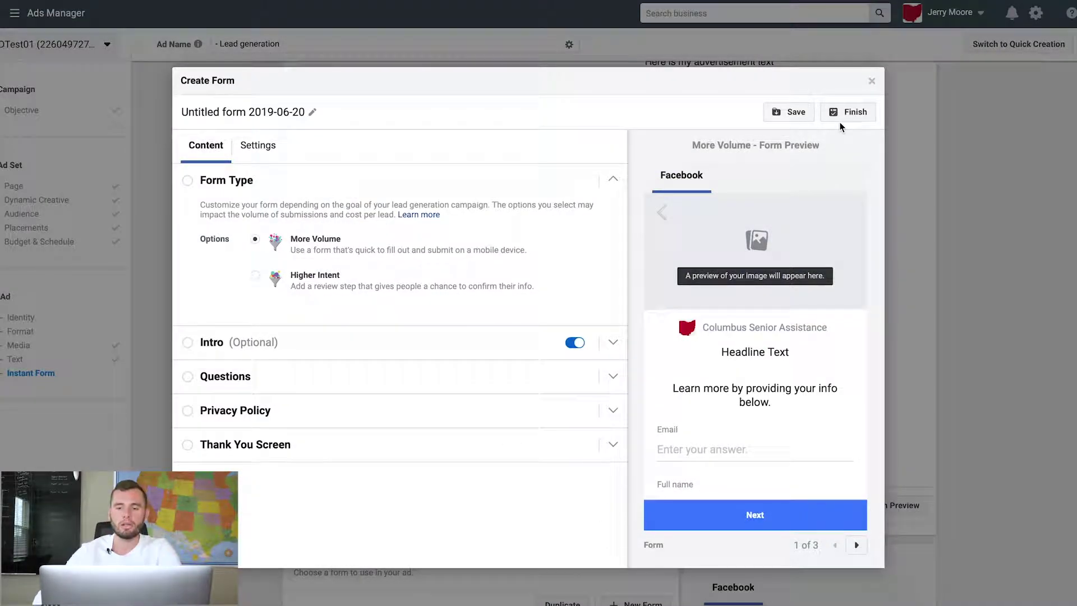
Step: Make the default name 'Untitled form 2019-06-20' editable
left_click(285, 111)
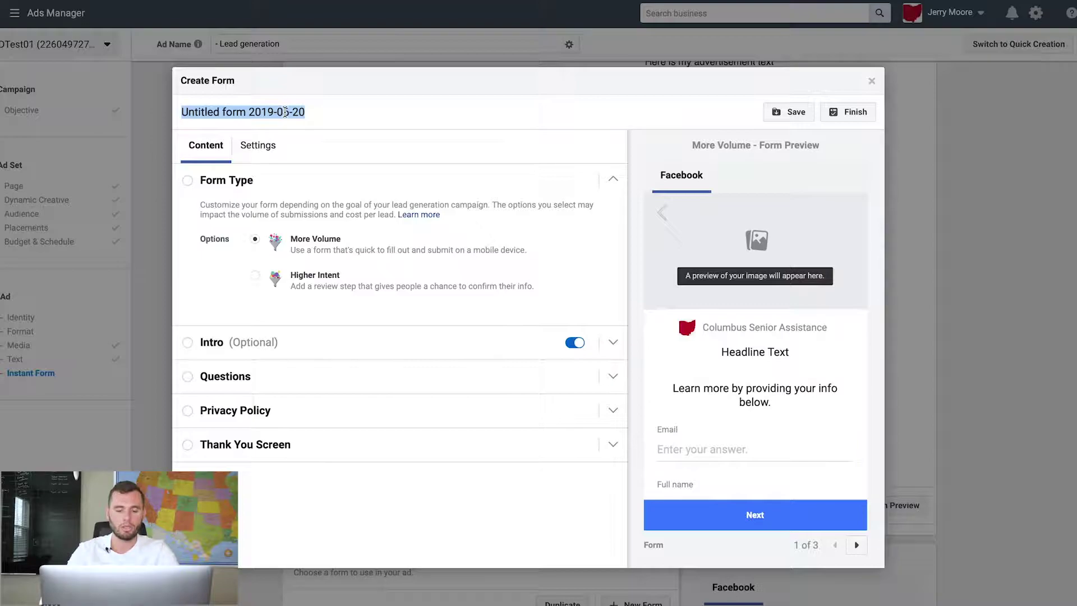
Step: Name the form 'Columbus Lead Form 1' and expand its Intro settings
type("Columbus Lead Form 1")
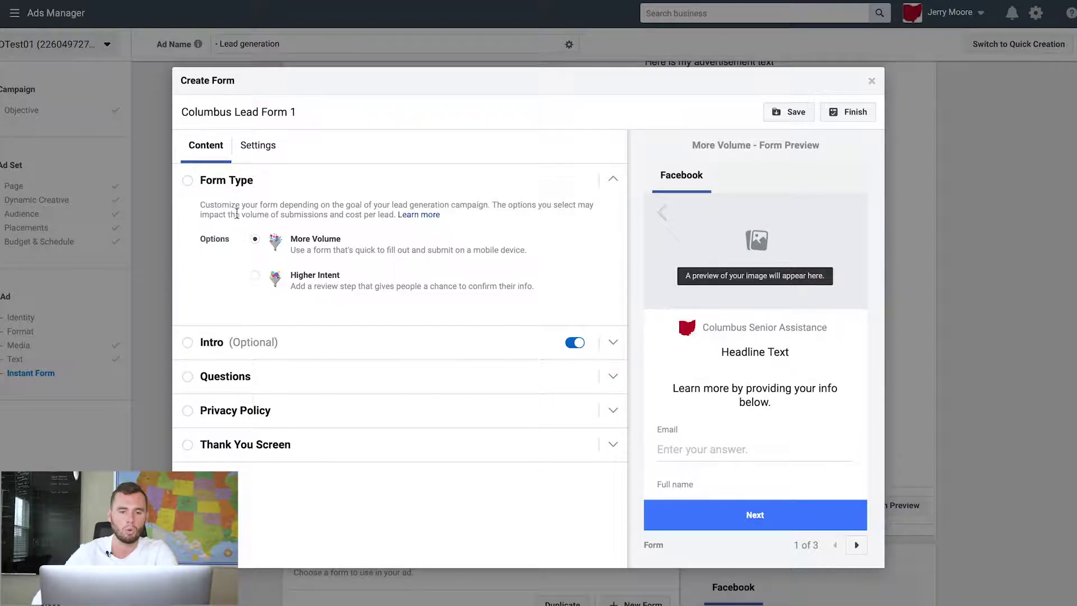
left_click(277, 341)
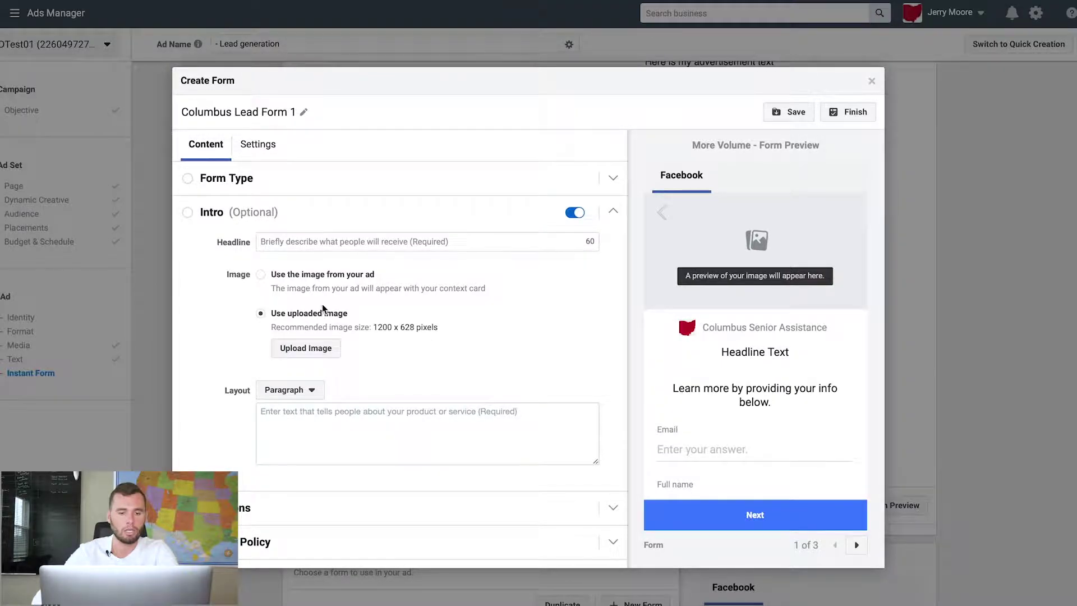
Step: Set the form Intro to use the image from the ad
left_click(339, 278)
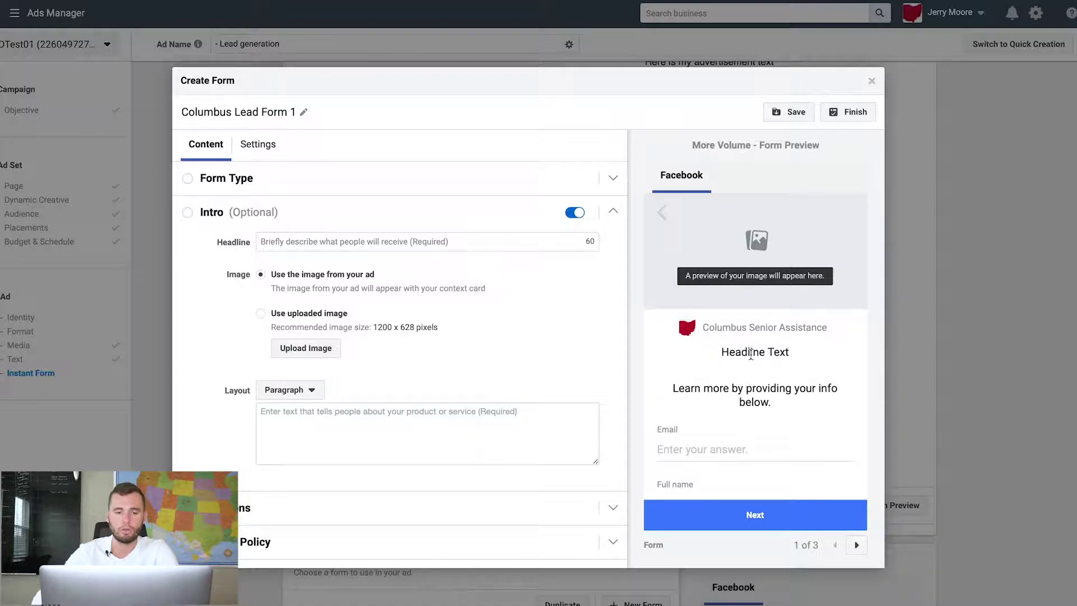
left_click(358, 241)
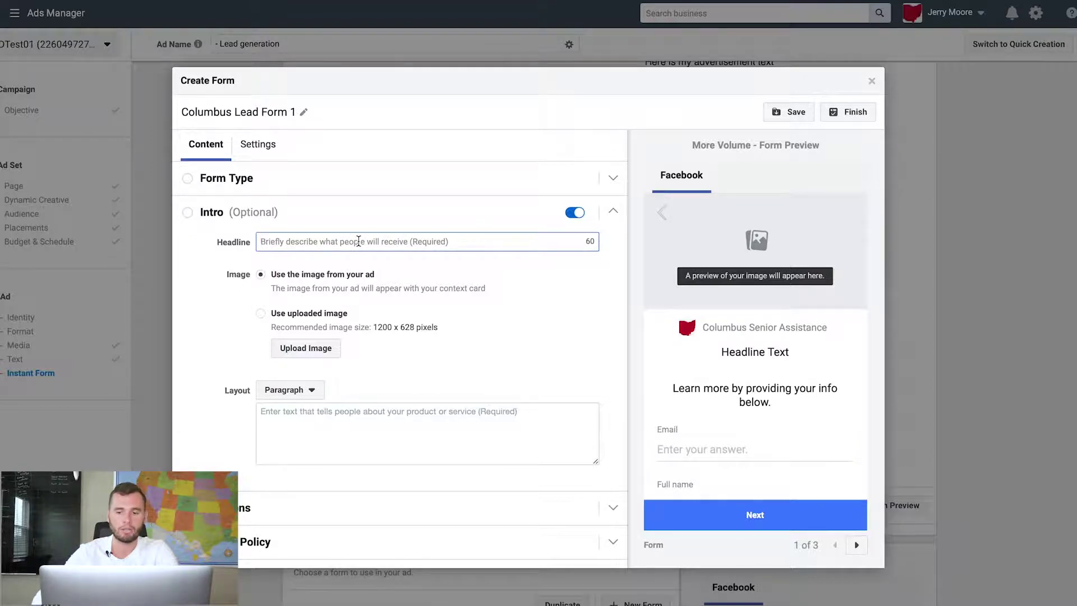
Step: Enter the Intro headline 'Annuity Programs are shown to provide XYZ results', fixing the Annity typo
type("sdfsdfdsfdf")
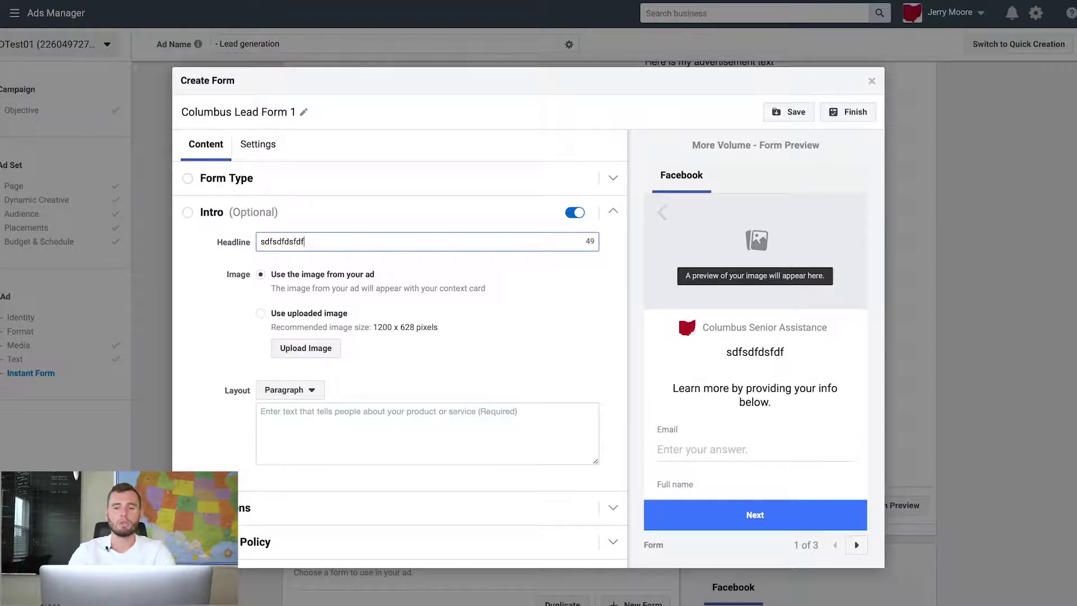
type("DF")
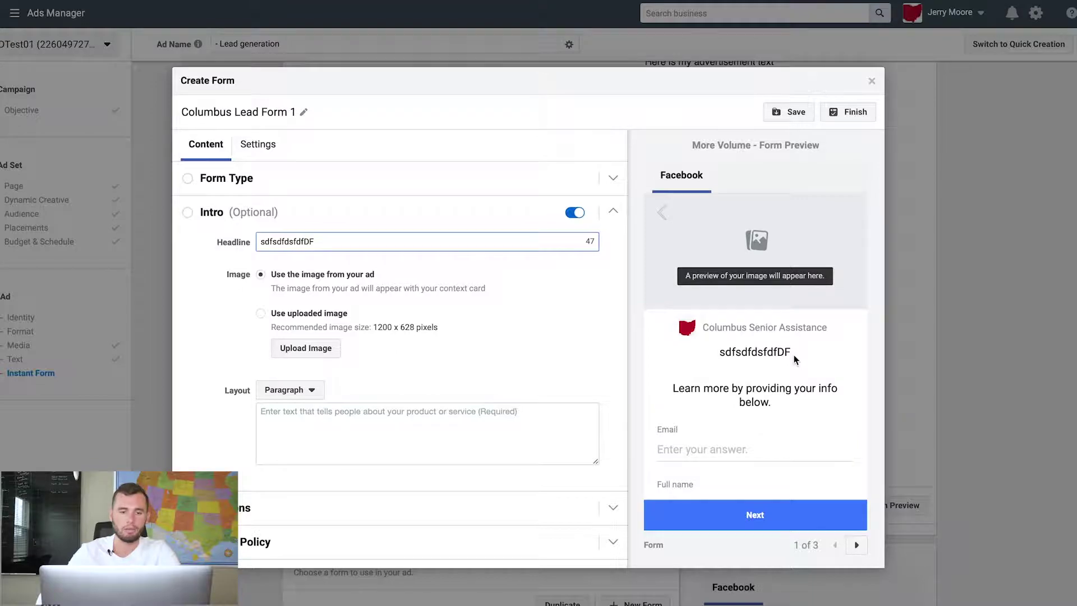
key("BackSpace")
key("BackSpace")
key("BackSpace")
key("BackSpace")
key("BackSpace")
key("BackSpace")
key("BackSpace")
key("BackSpace")
key("BackSpace")
key("BackSpace")
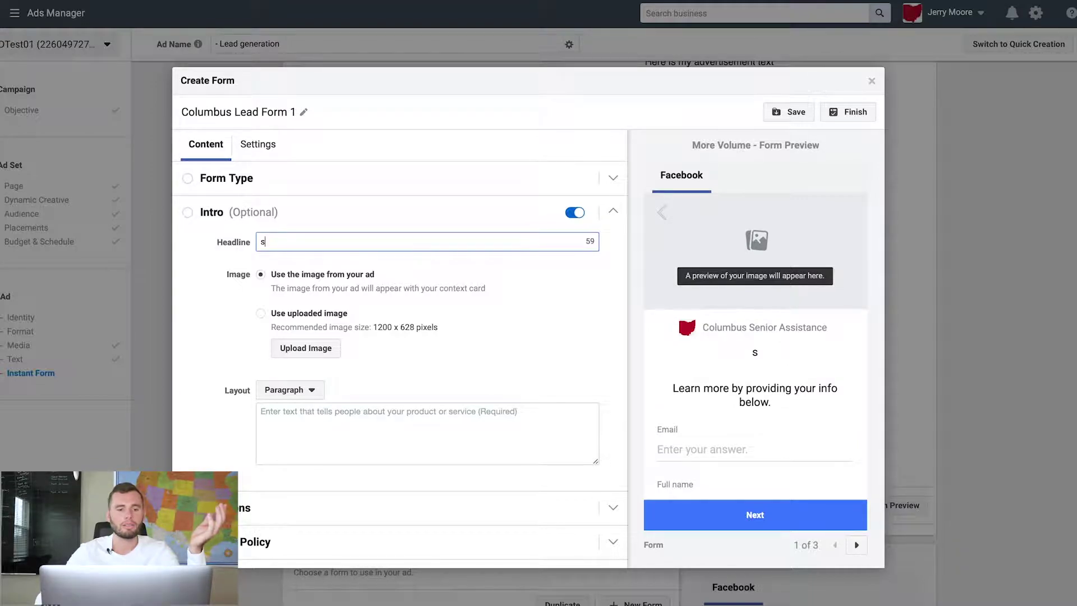
key("BackSpace")
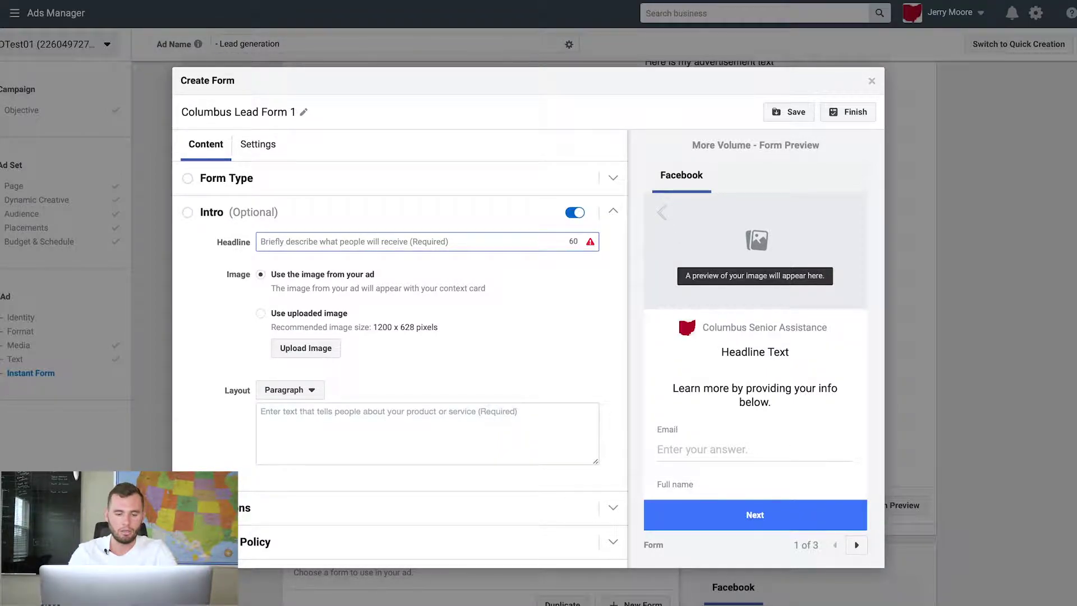
type("THANK")
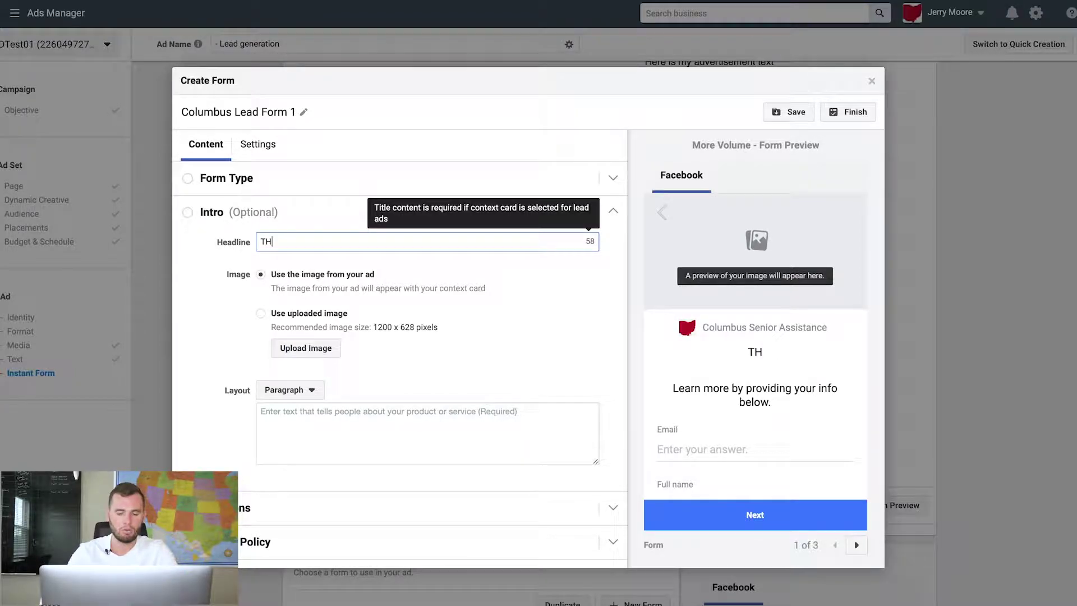
key("BackSpace")
key("BackSpace")
key("BackSpace")
key("BackSpace")
key("BackSpace")
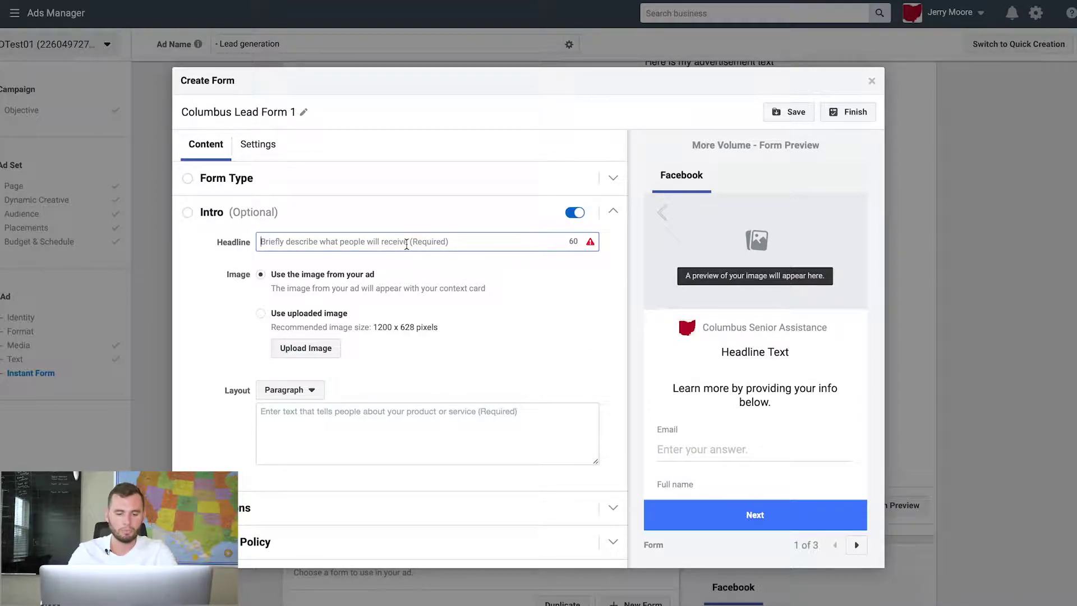
type("Ann")
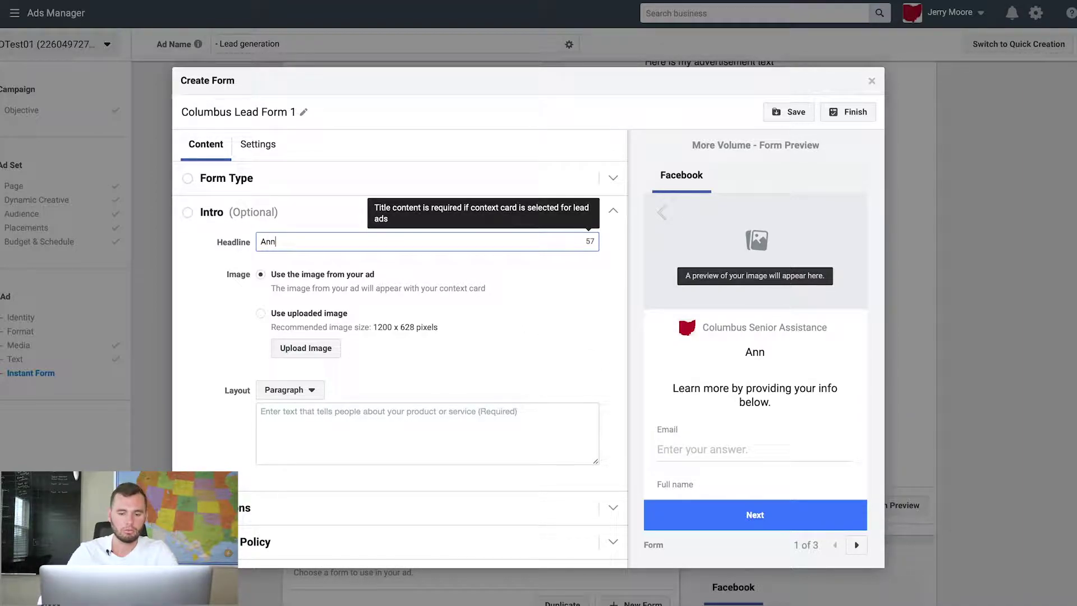
key("BackSpace")
key("BackSpace")
key("BackSpace")
type("new")
key("BackSpace")
key("BackSpace")
key("BackSpace")
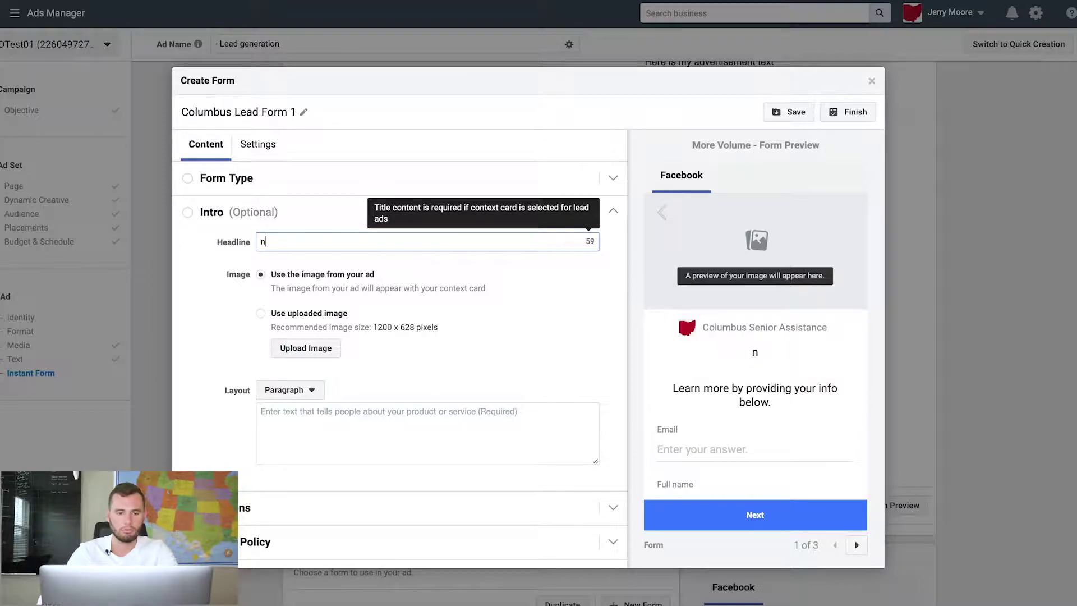
type("Annity ")
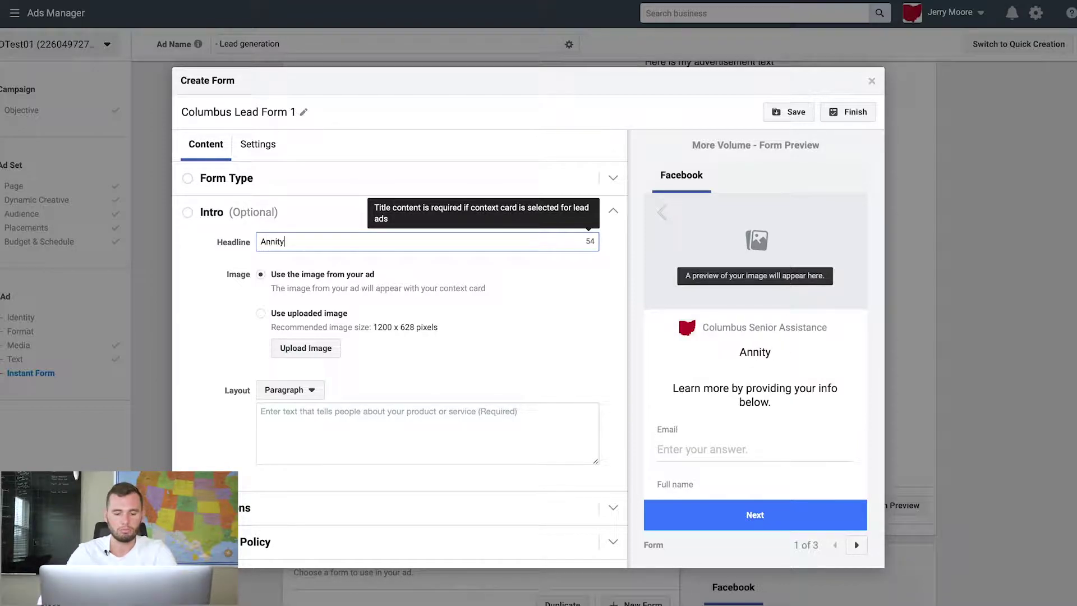
type("Programs ")
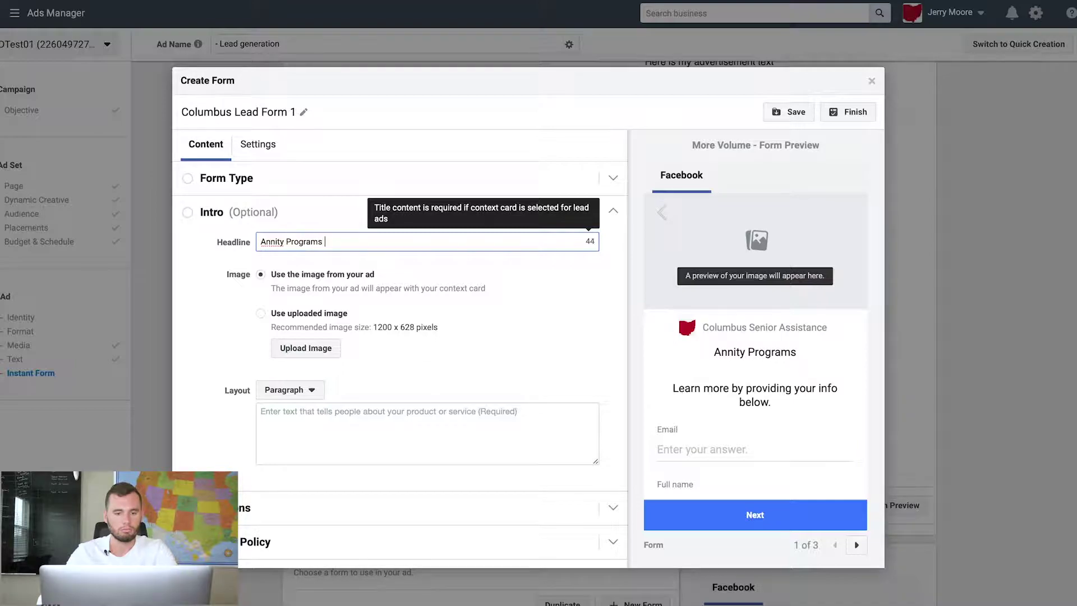
type("are show")
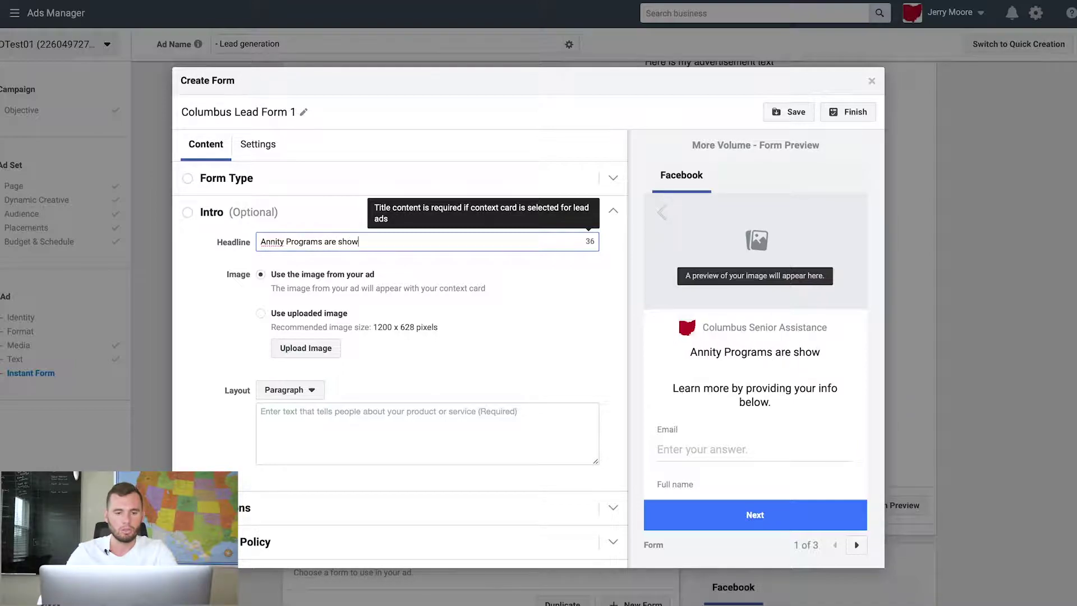
type("n to ")
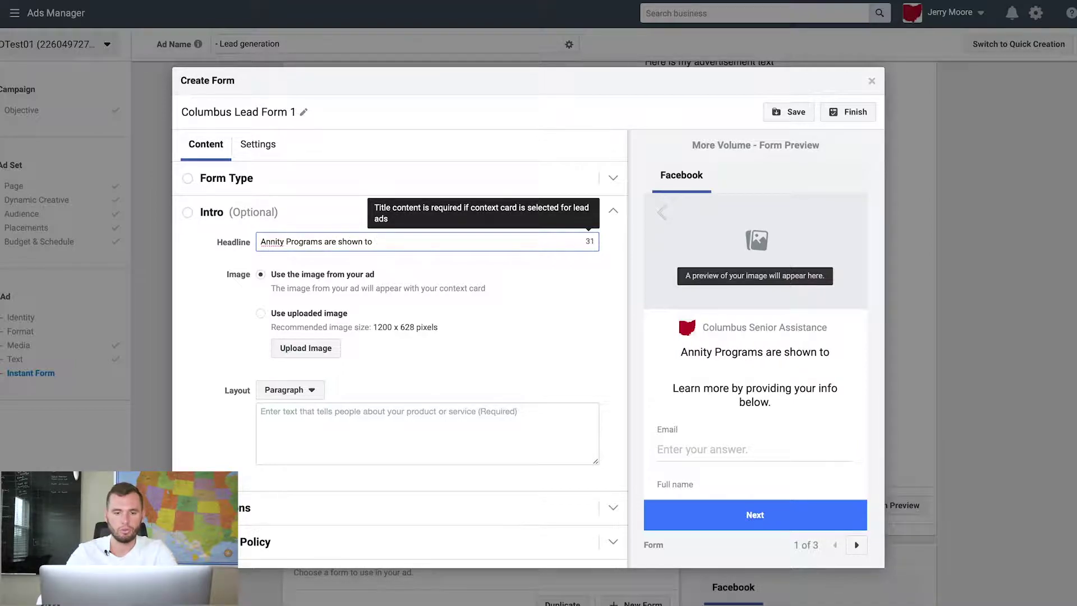
type("provide ")
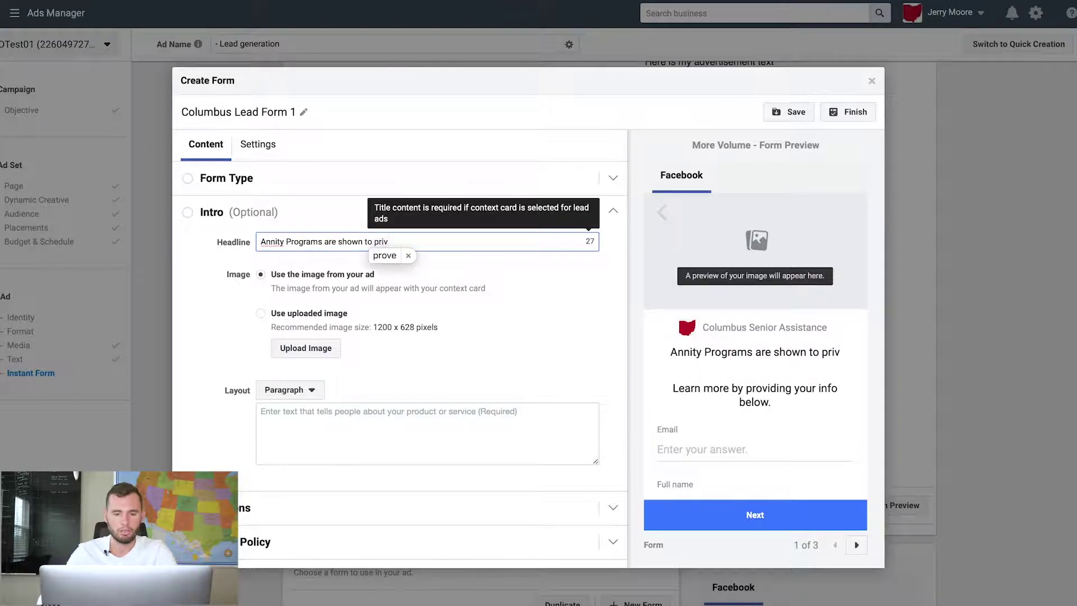
type("X")
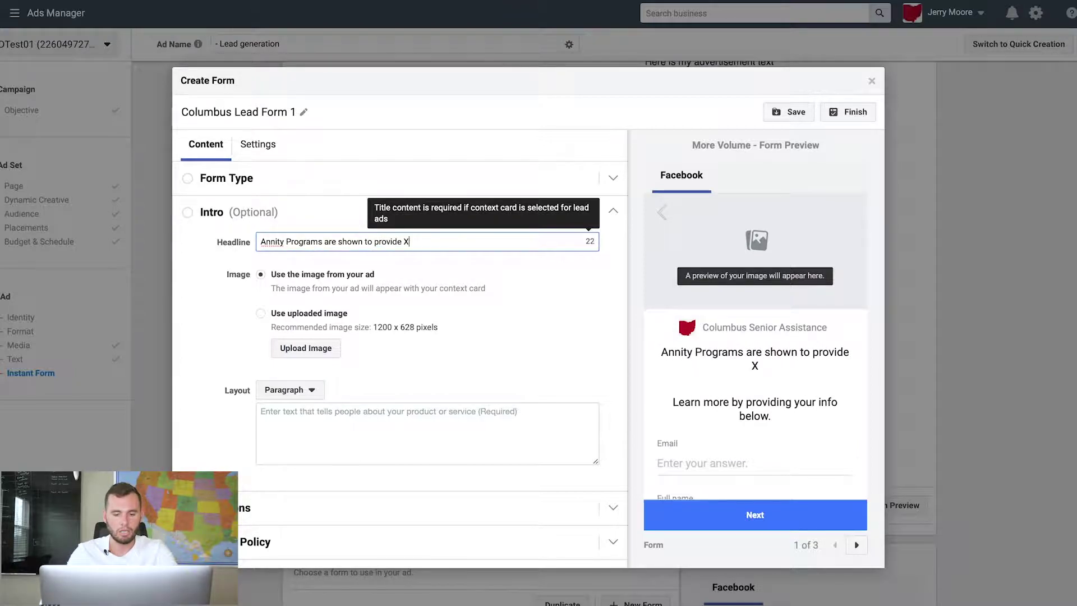
type("YZ results")
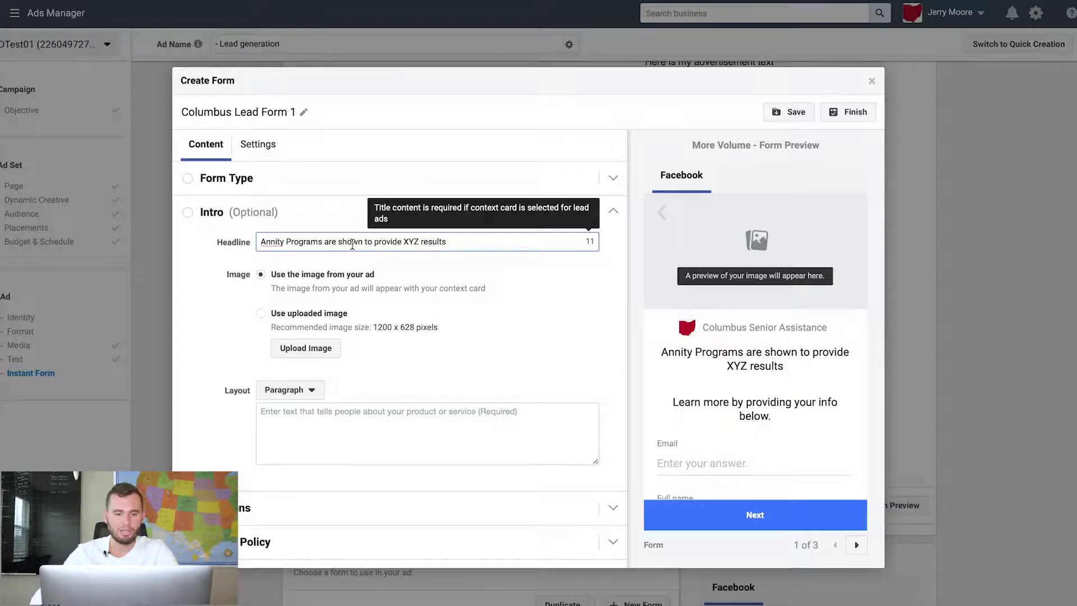
right_click(275, 242)
left_click(295, 244)
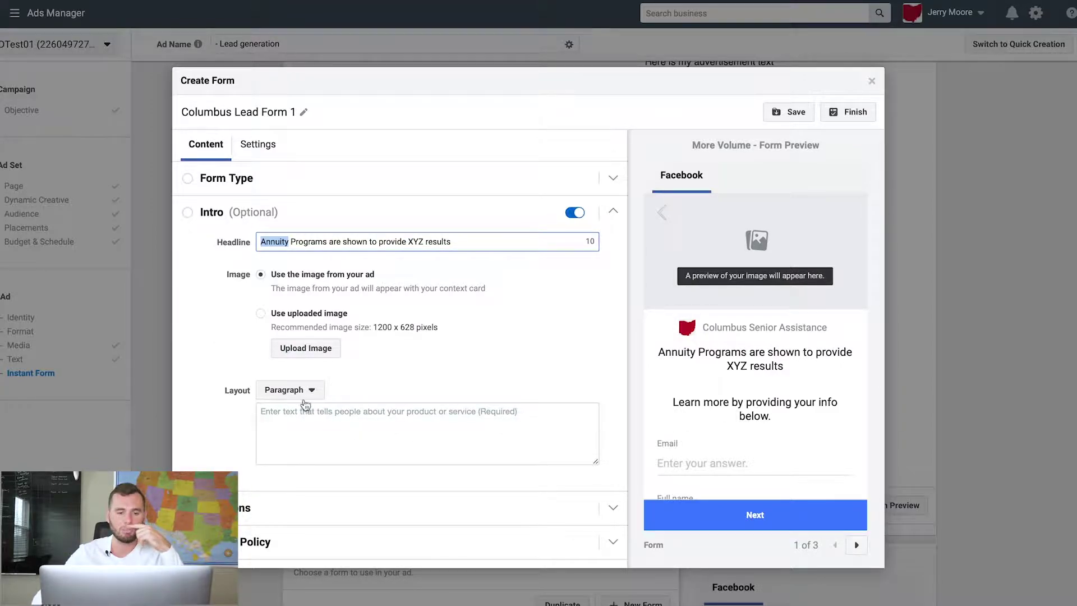
Step: Write the Intro description 'Put your information below to get the details on the programs'
left_click(330, 424)
type("Pl")
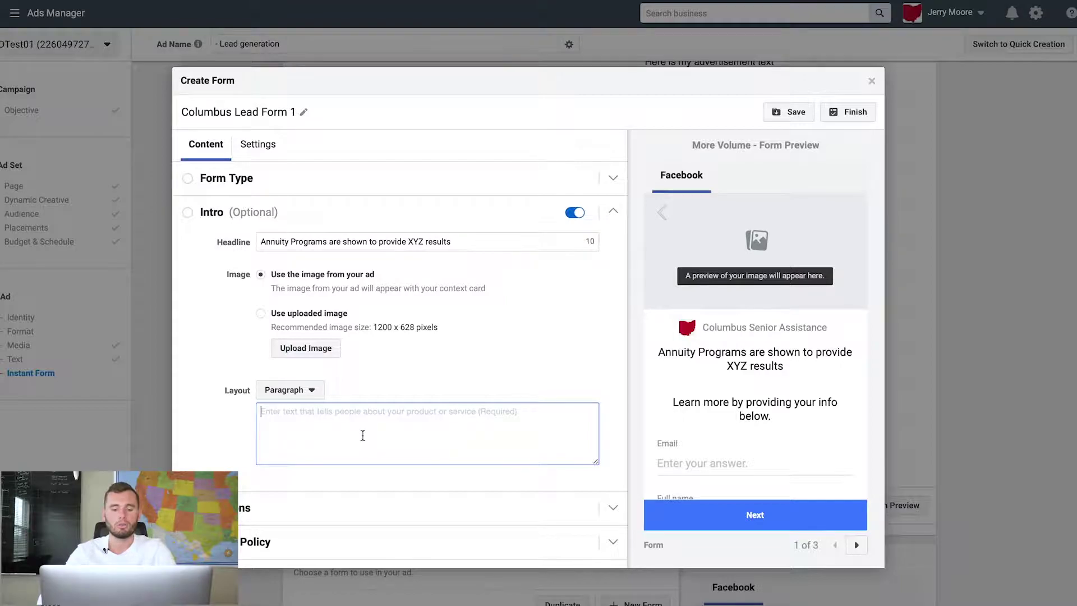
key("BackSpace")
key("BackSpace")
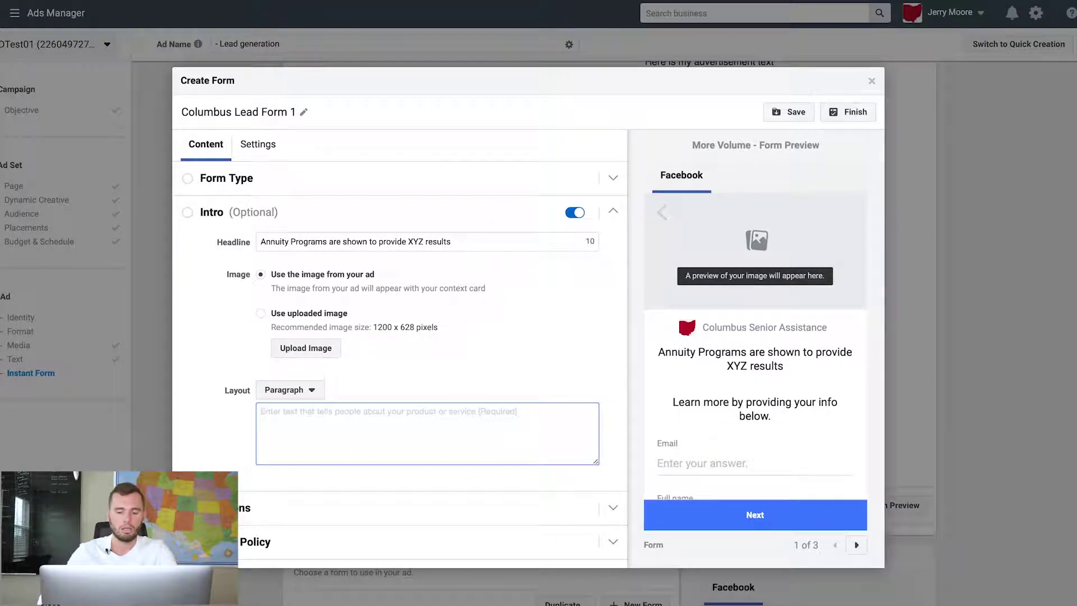
type("P")
type("ut py")
type("you")
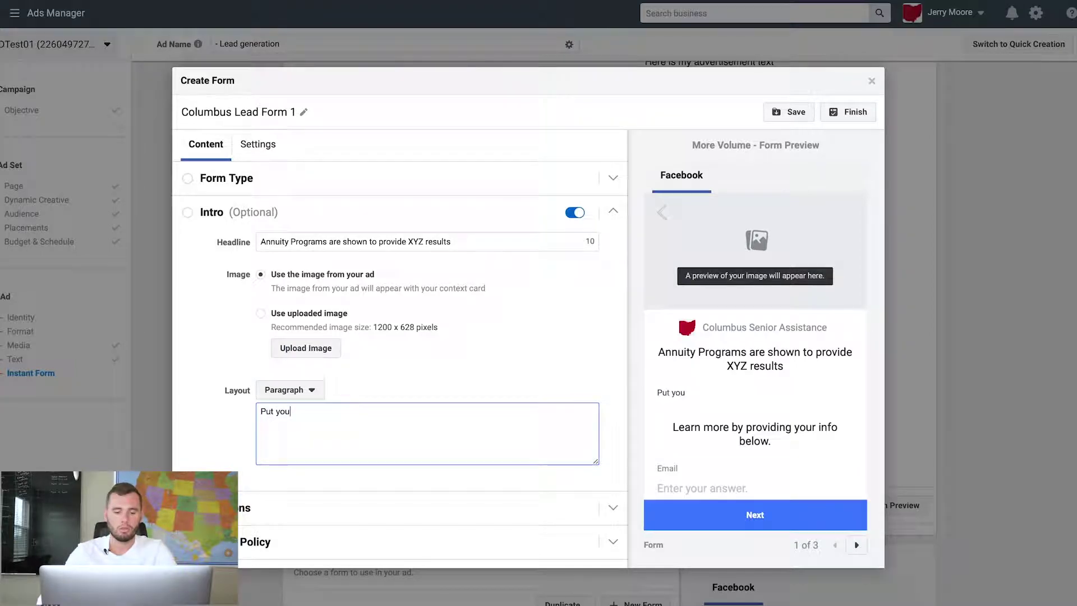
type("r informatio")
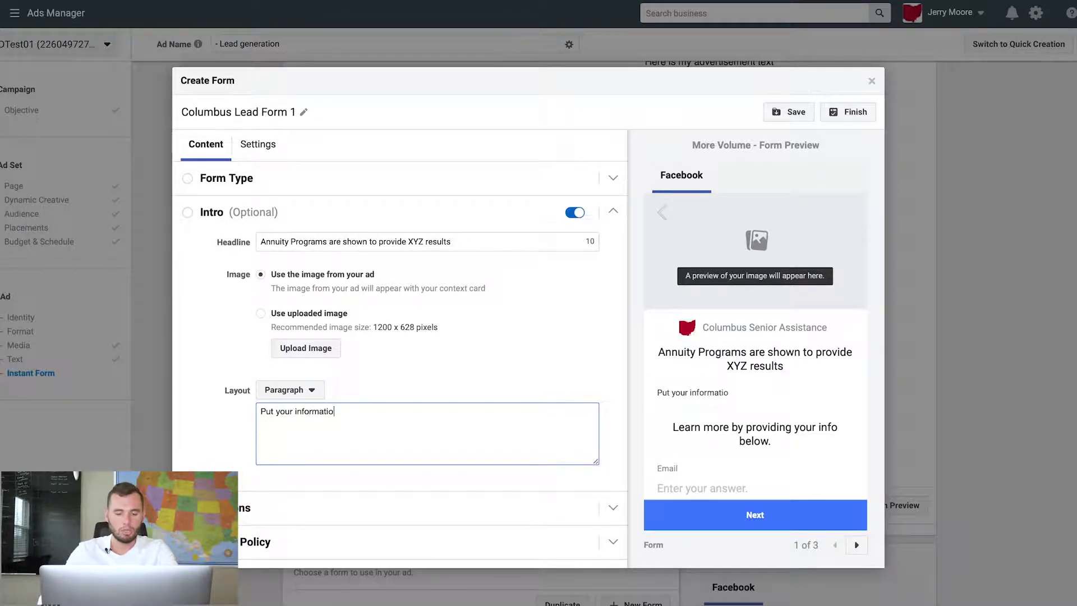
type("n below to ")
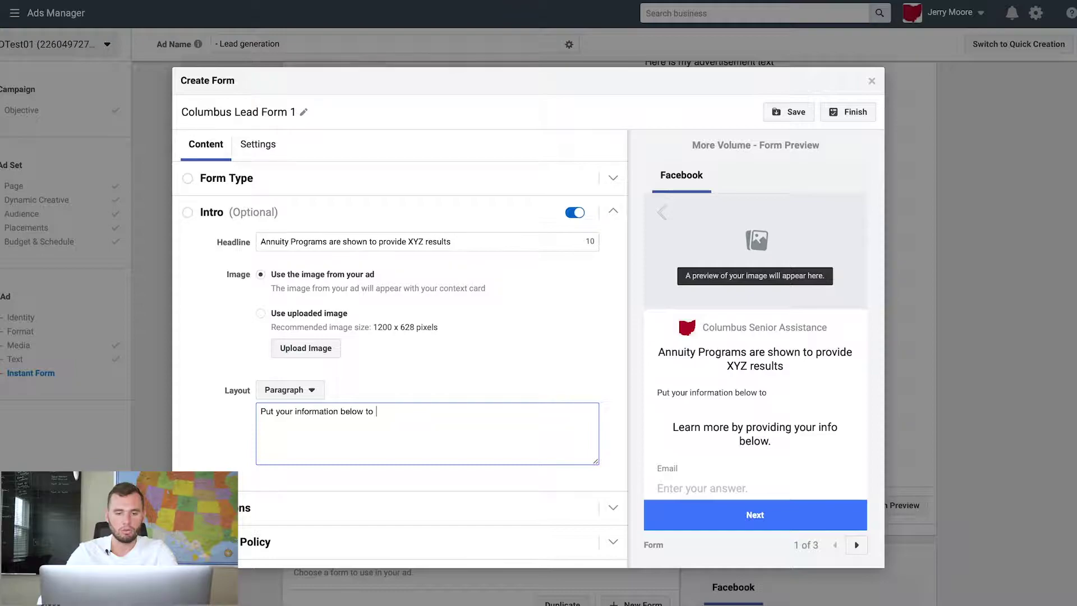
type("get the de")
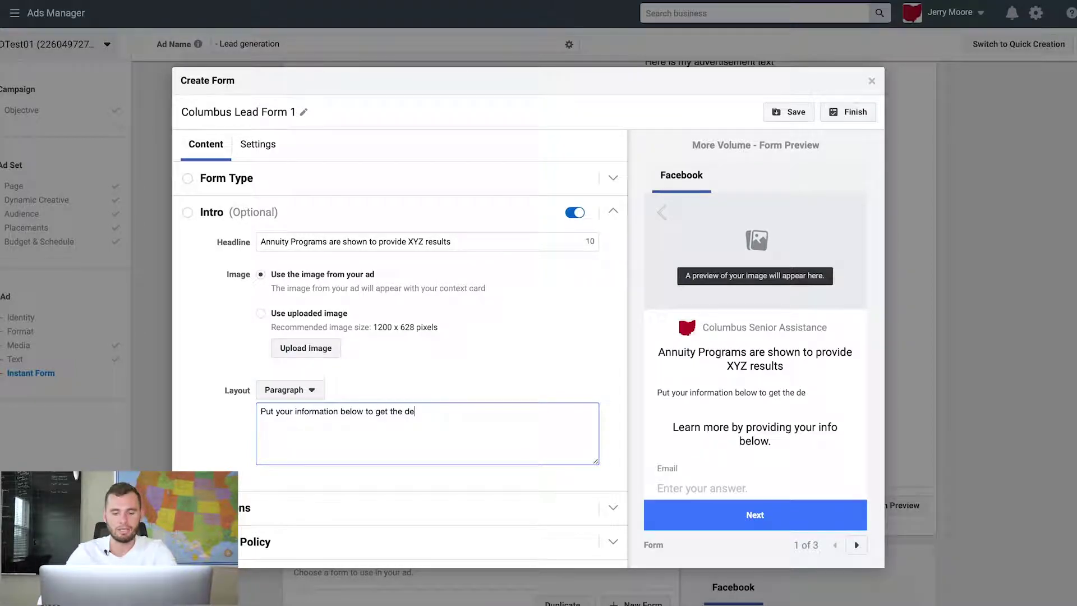
type("tails on the ")
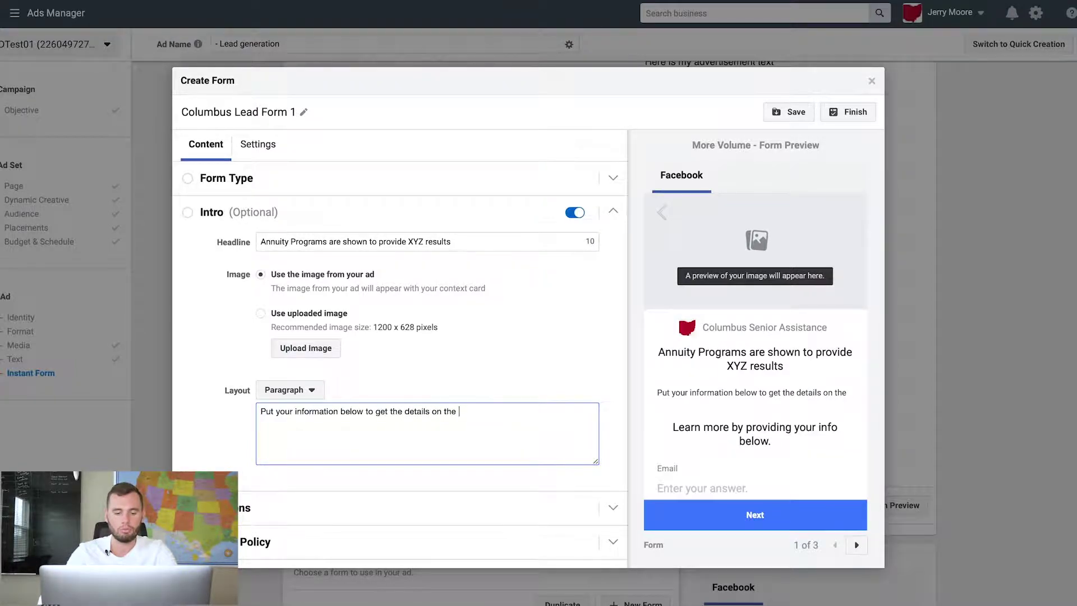
type("progr")
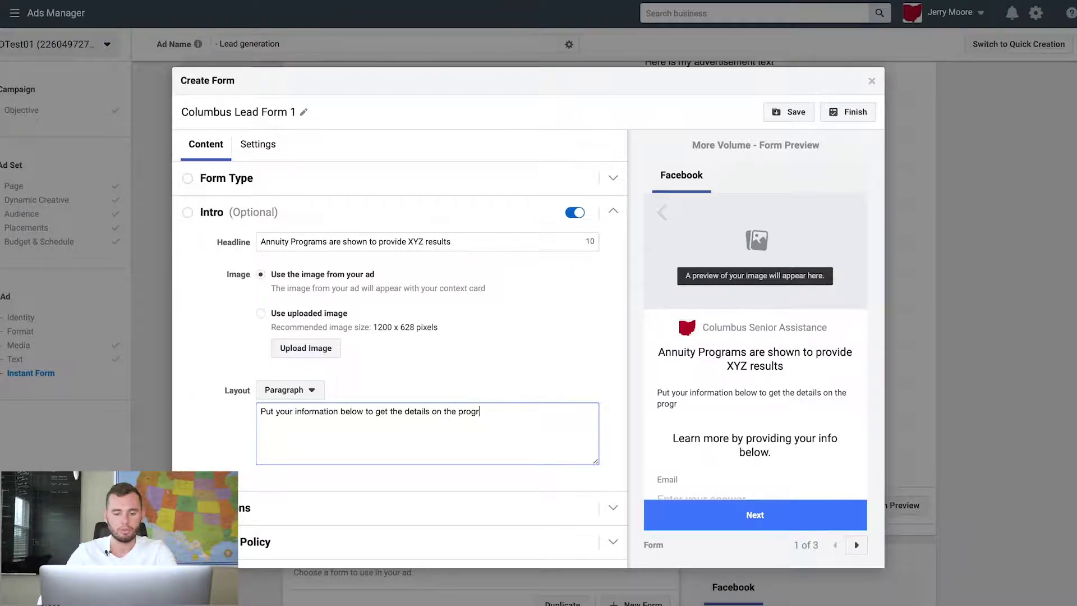
type("ams")
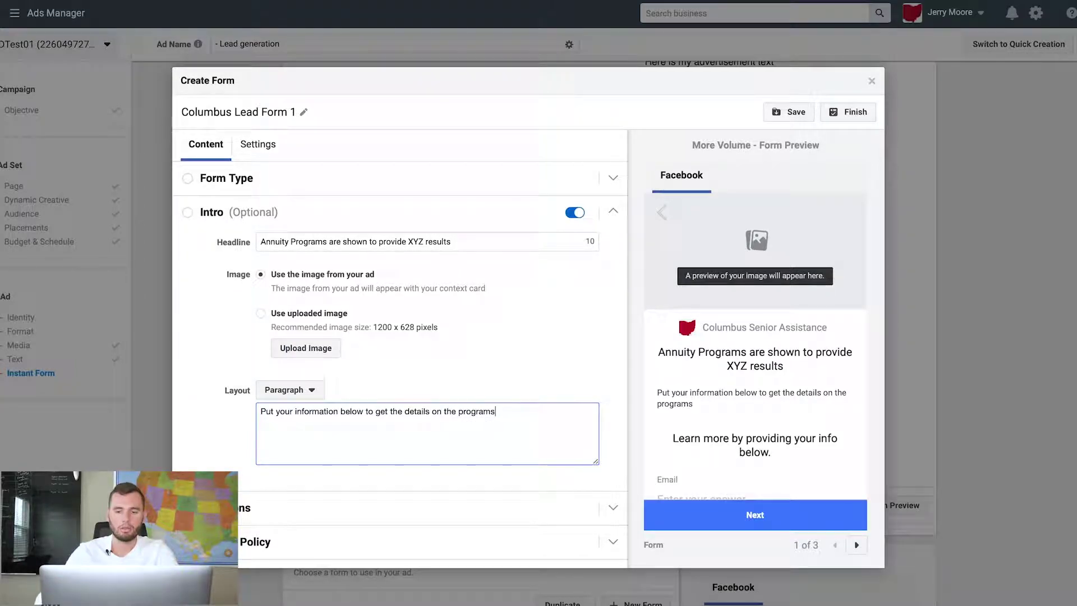
scroll(435, 385, "down", 1)
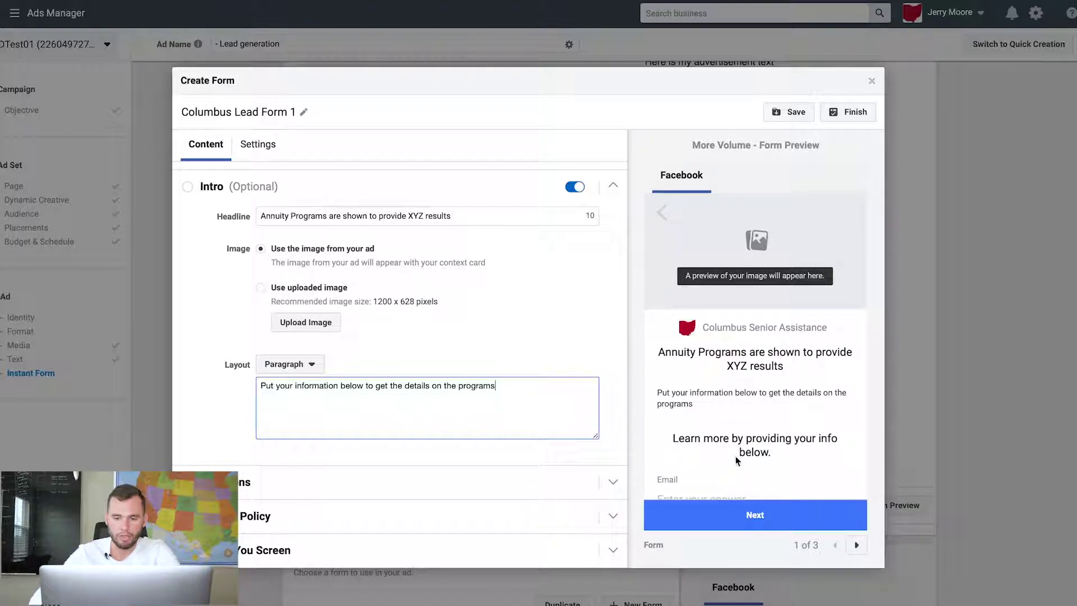
Step: Keep the Intro layout as Paragraph and erase the paragraph text
left_click(275, 364)
left_click(279, 367)
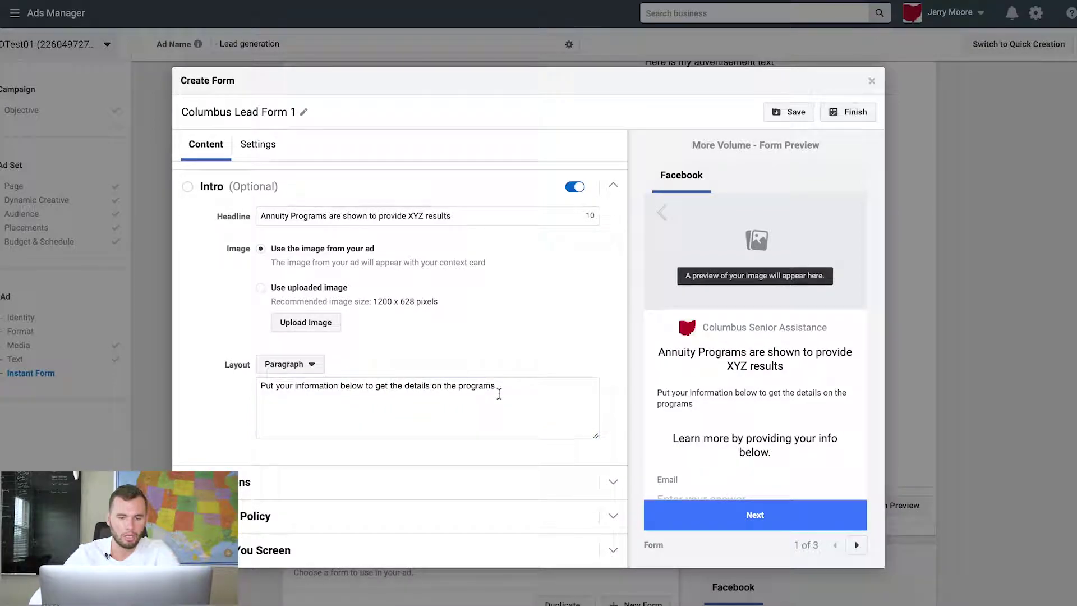
triple_click(497, 387)
type("\\")
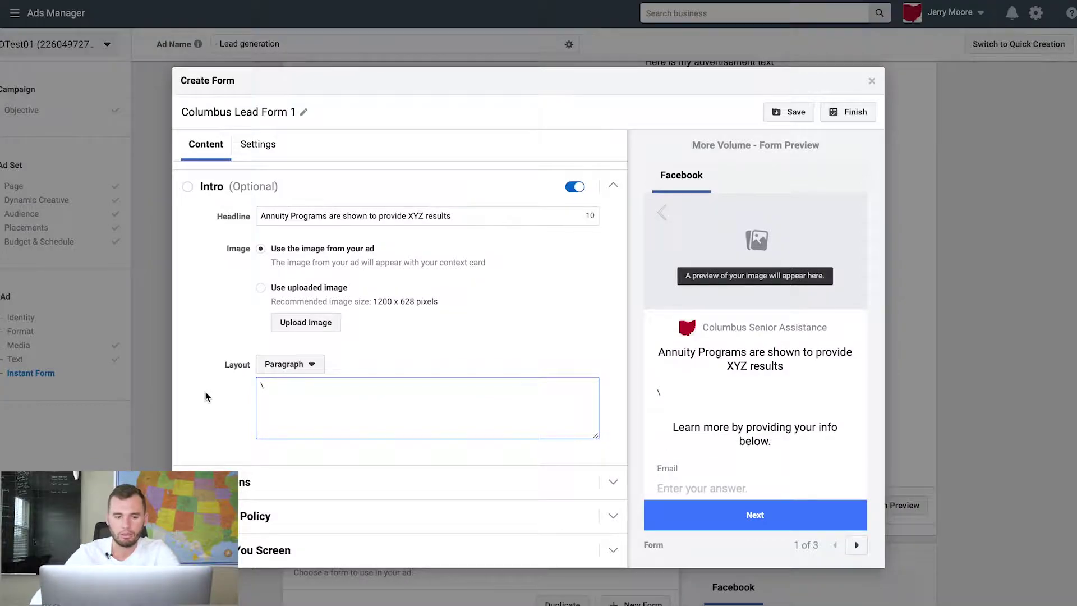
key("BackSpace")
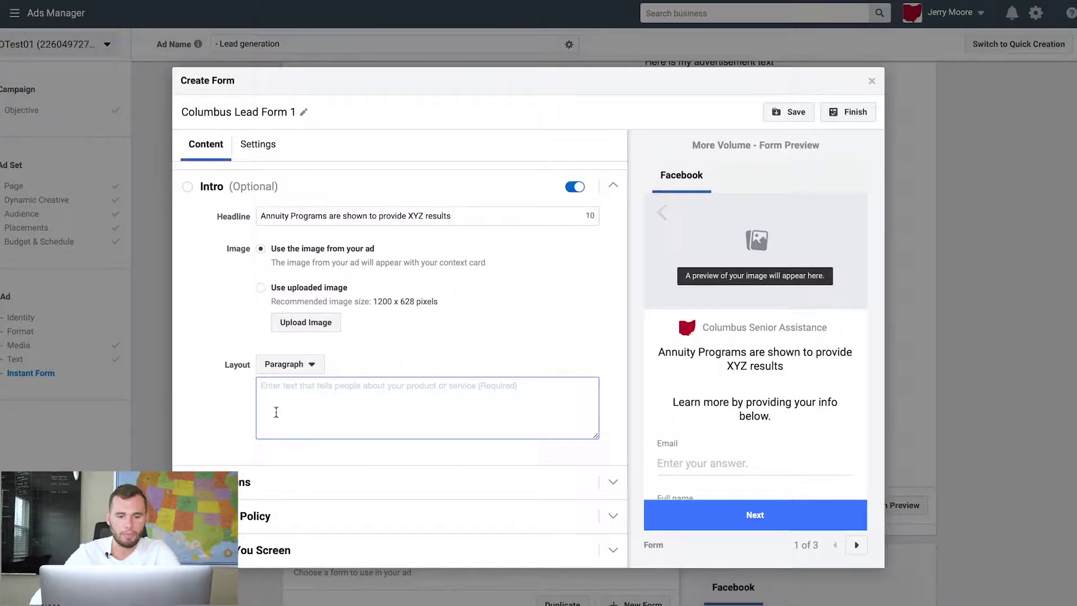
Step: Give the Questions section the headline 'Put your information below to receive all the details'
left_click(202, 430)
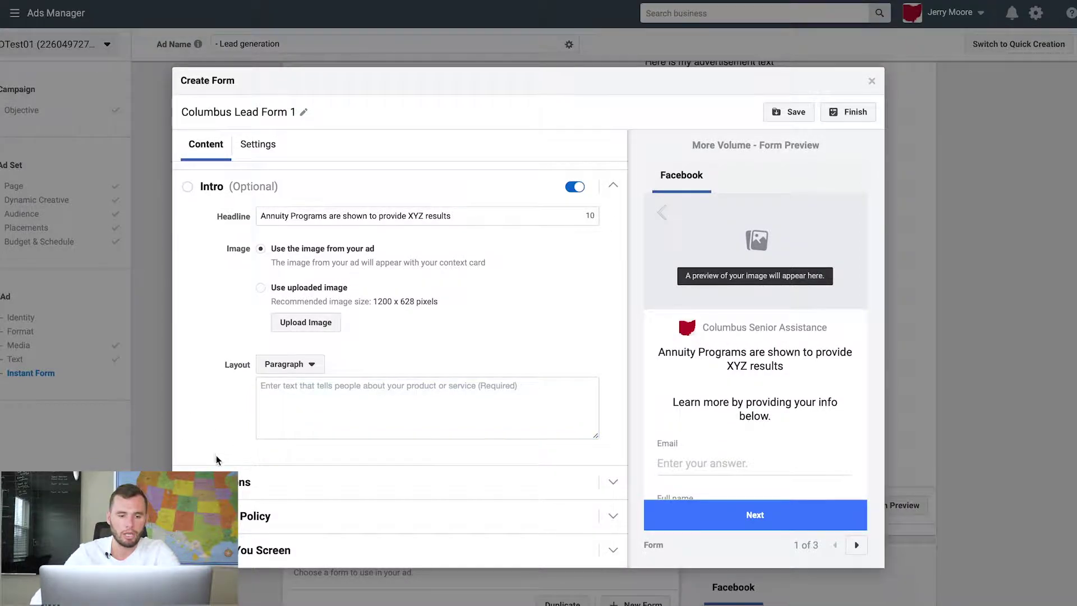
left_click(239, 480)
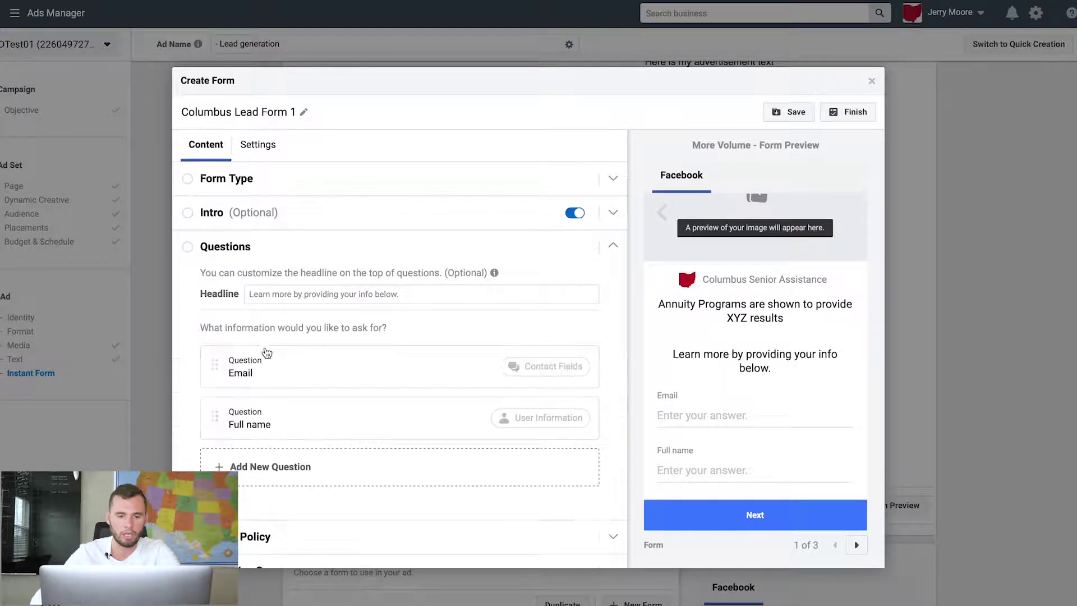
left_click(315, 295)
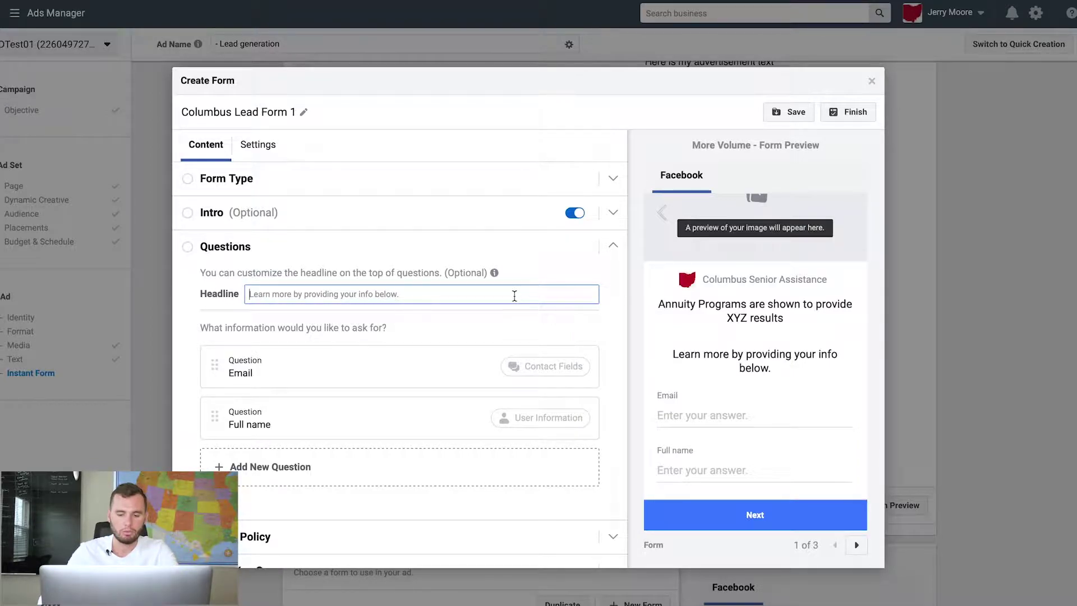
type("Put")
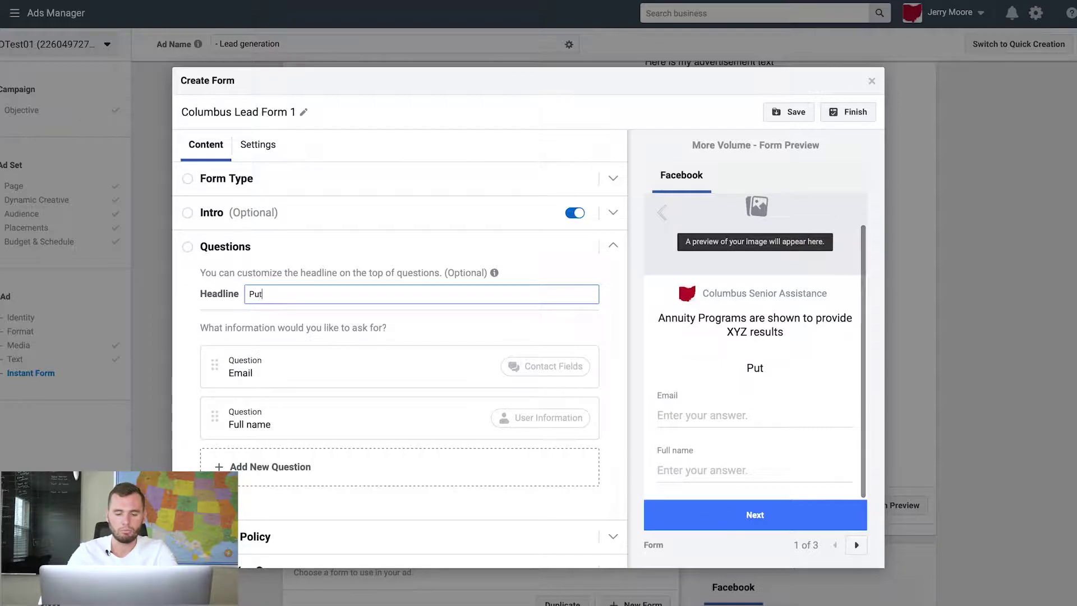
type(" you r info")
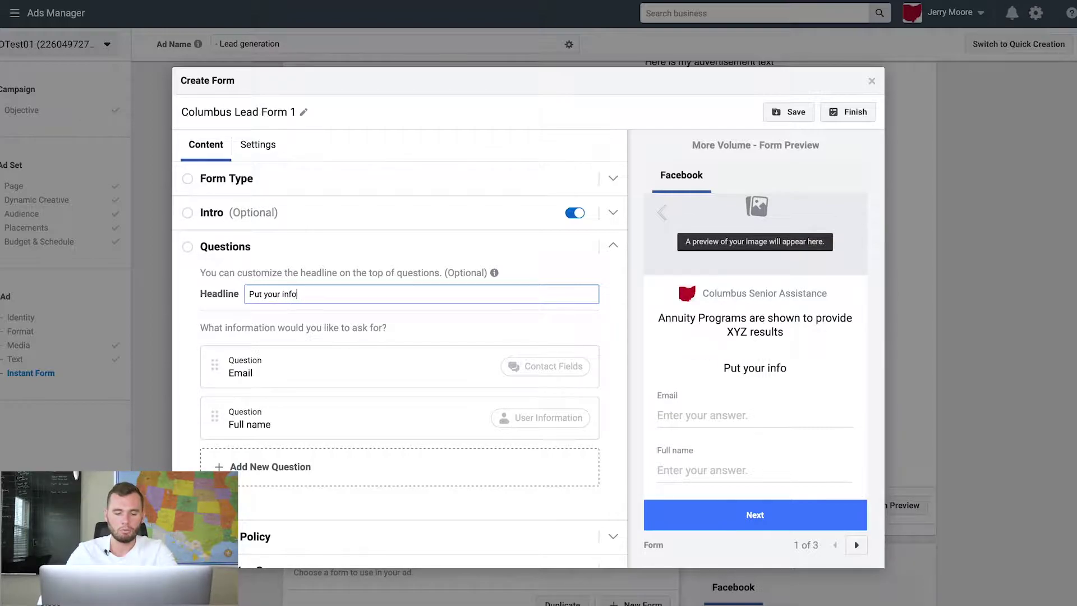
type("rmation below t")
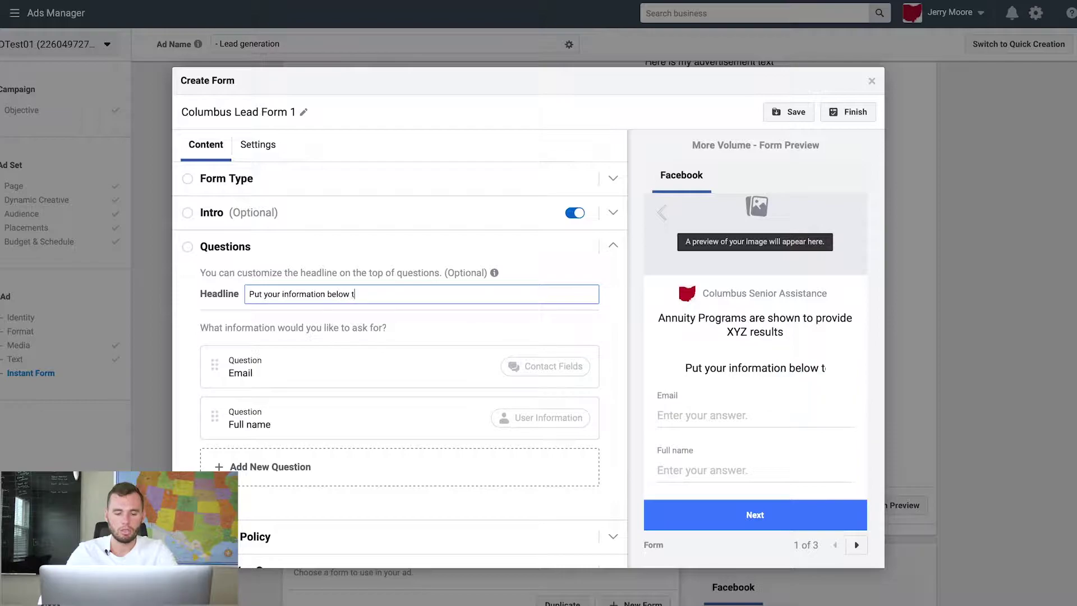
type("o receive ")
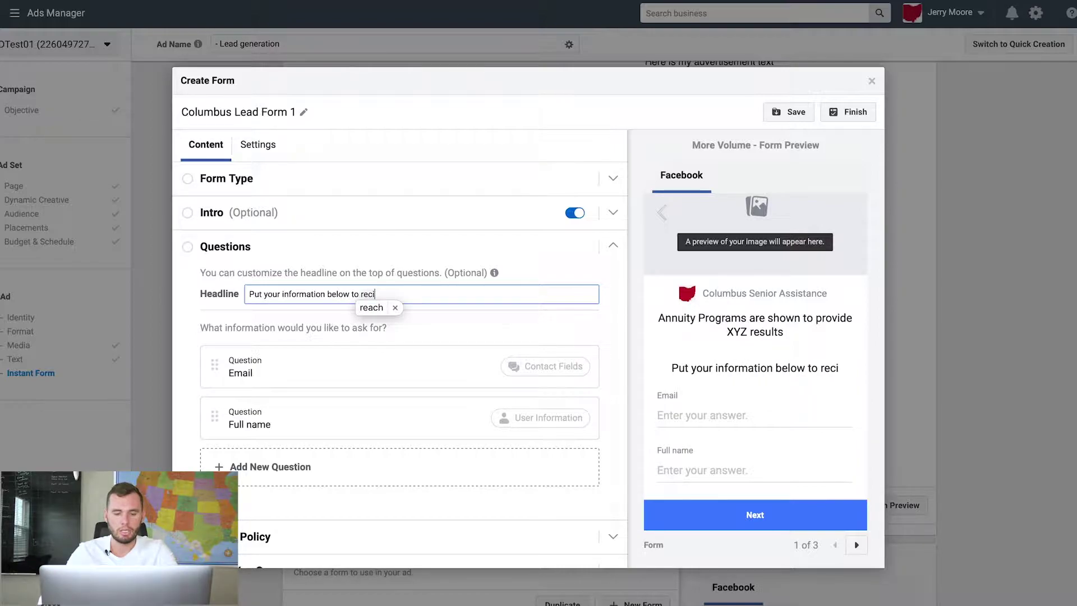
type("all th")
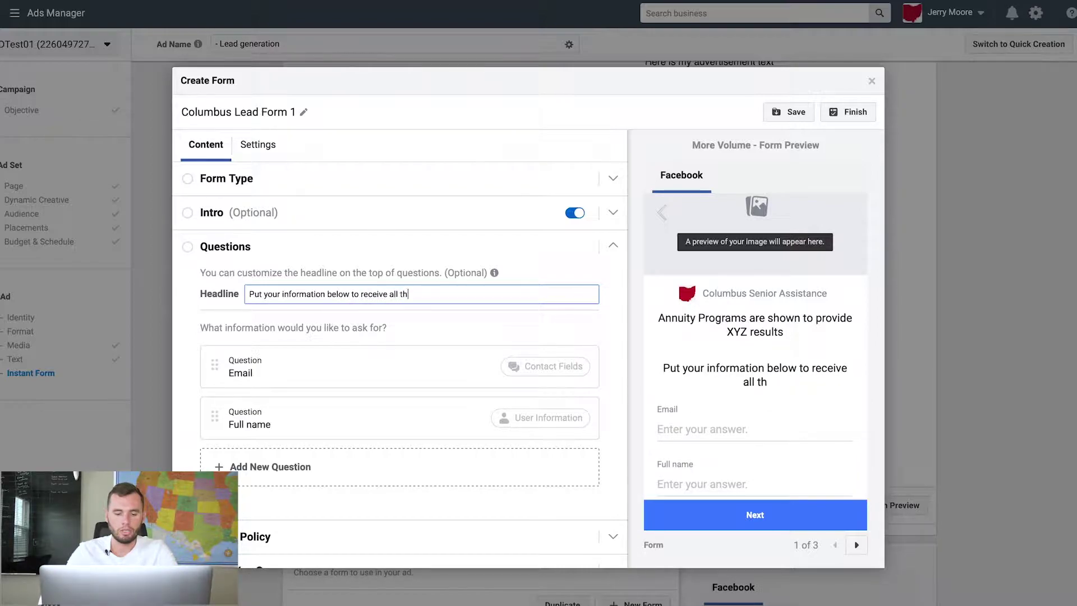
type("e details")
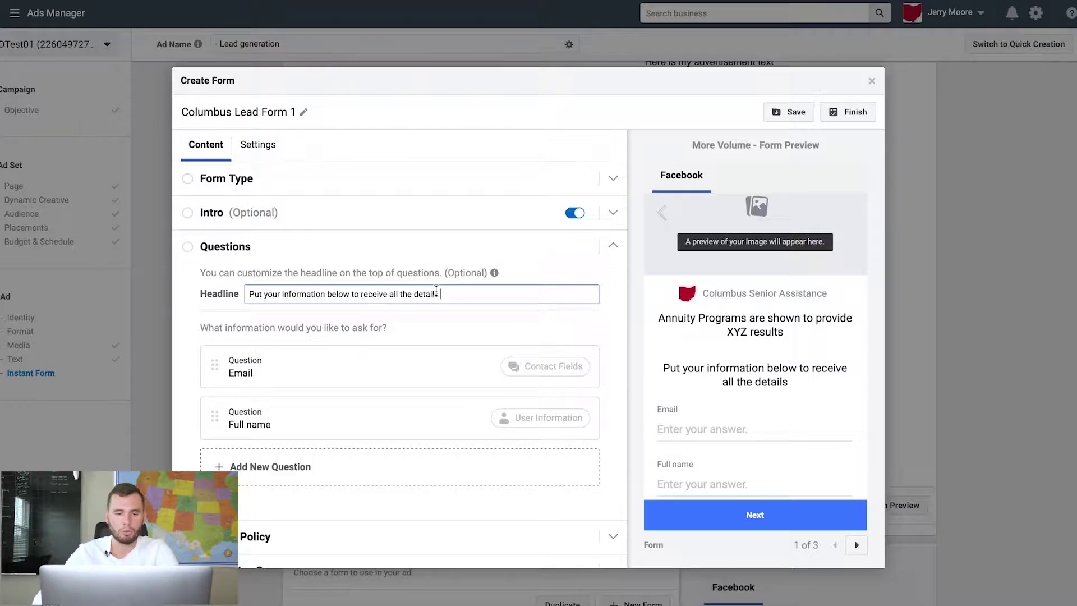
scroll(371, 310, "down", 1)
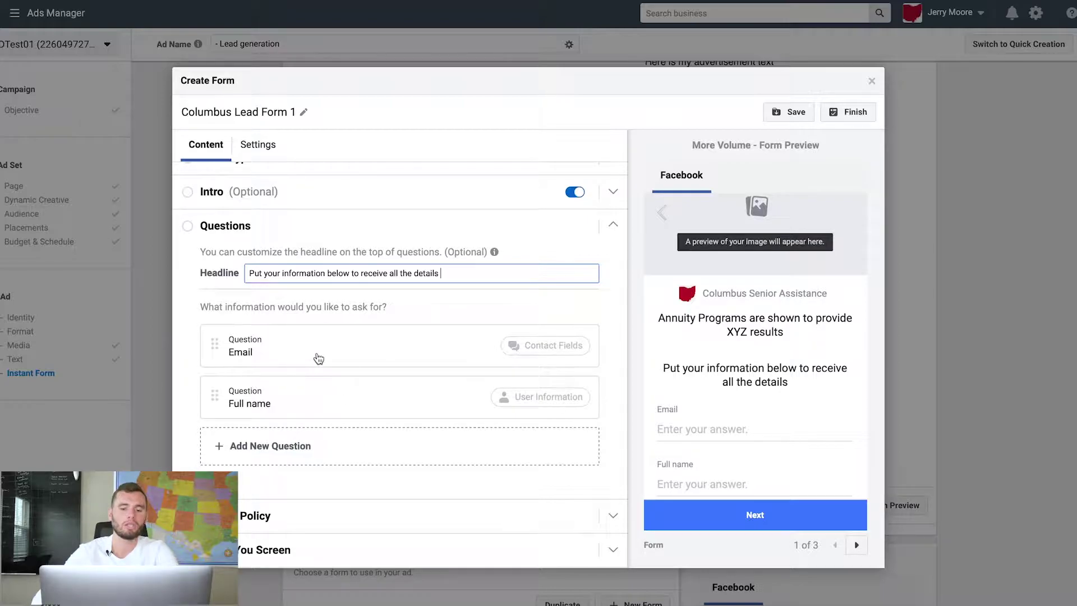
Step: Move Full name before Email and add Phone number, State and Street address questions
left_click_drag(219, 348, 213, 401)
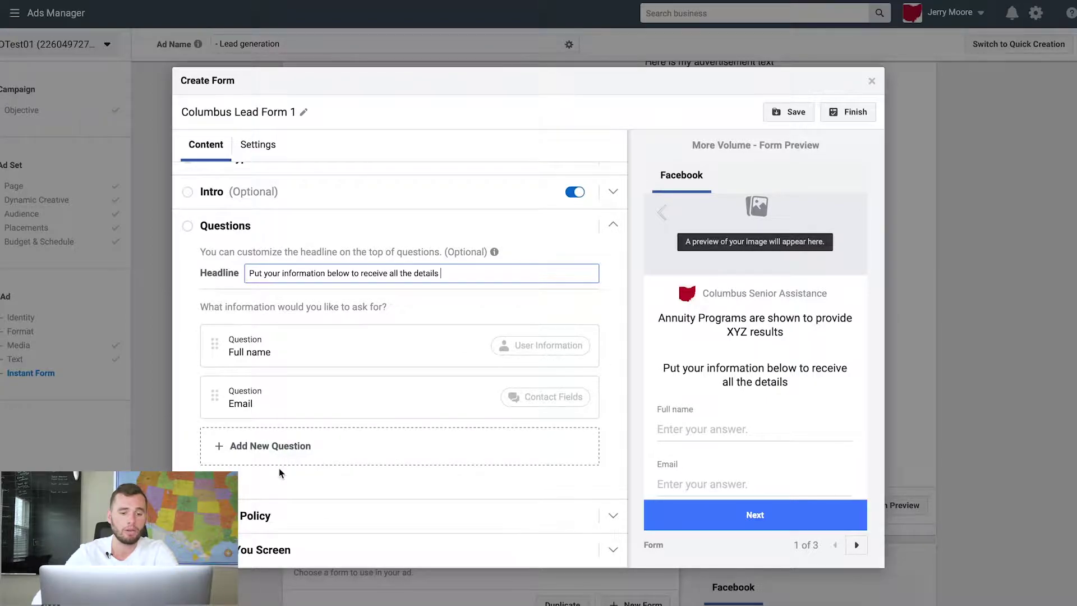
left_click(283, 448)
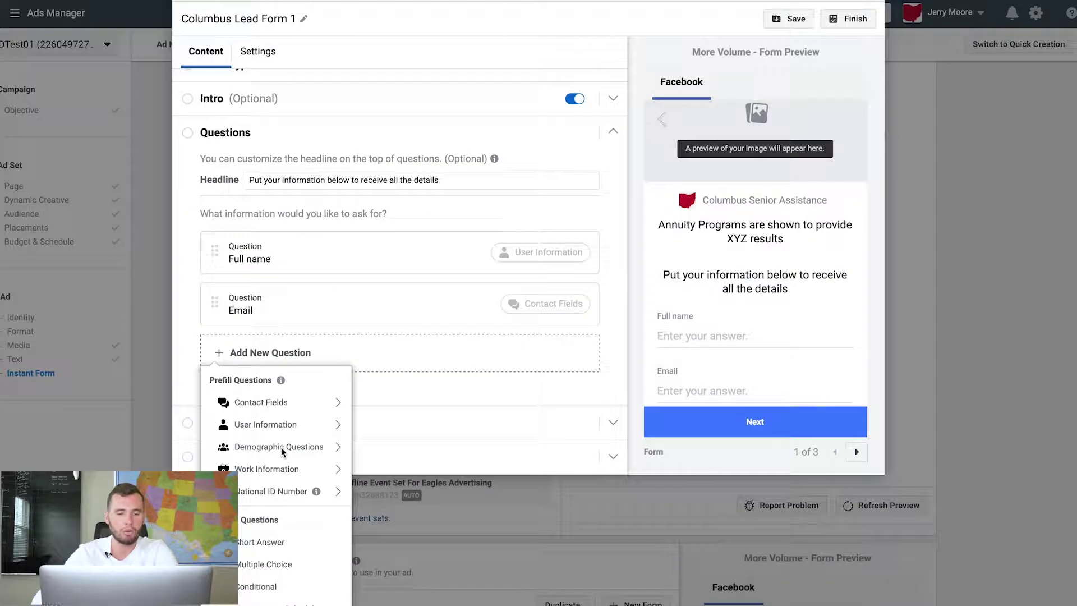
mouse_move(279, 403)
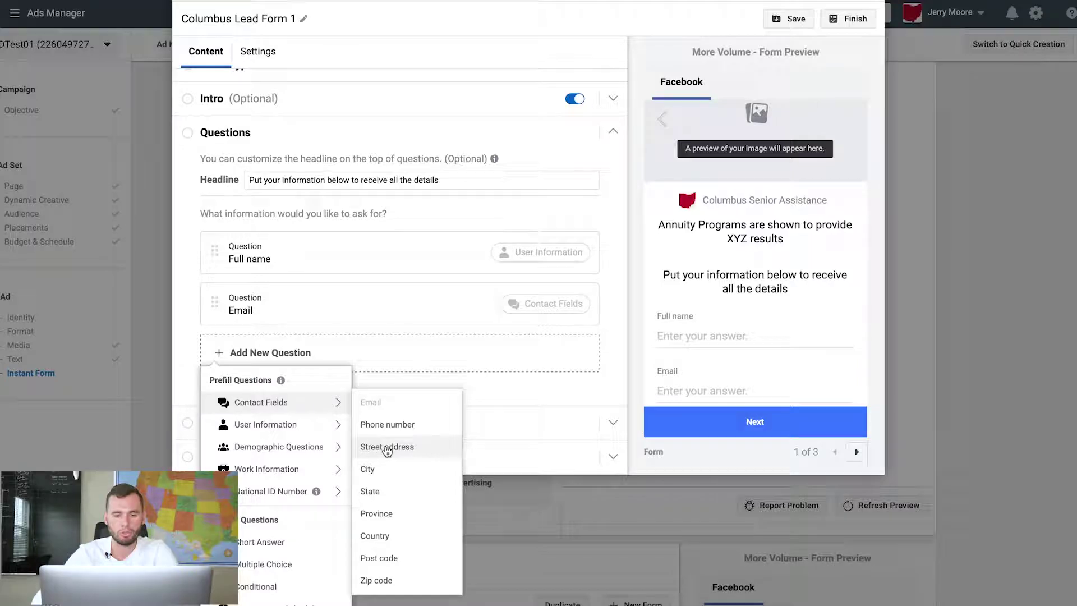
left_click(385, 426)
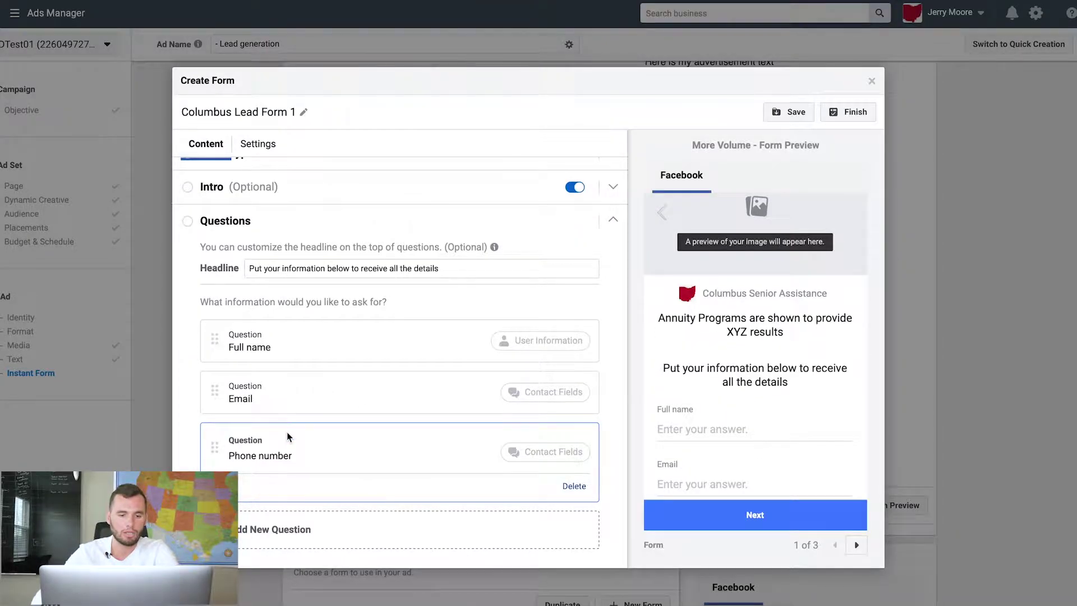
scroll(288, 436, "down", 1)
left_click(277, 466)
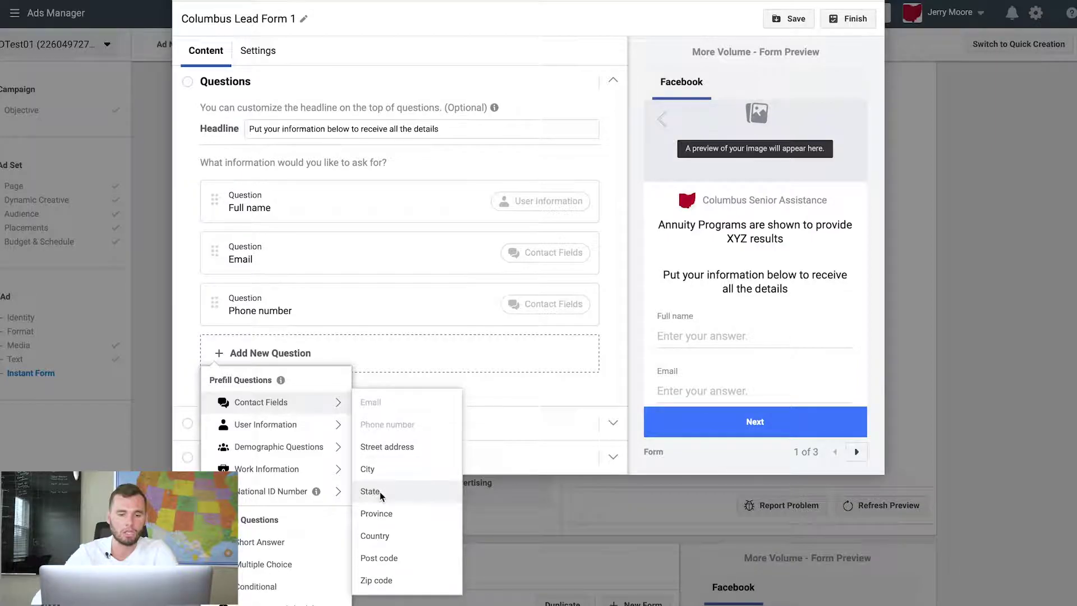
left_click(380, 496)
scroll(301, 424, "down", 1)
left_click(282, 445)
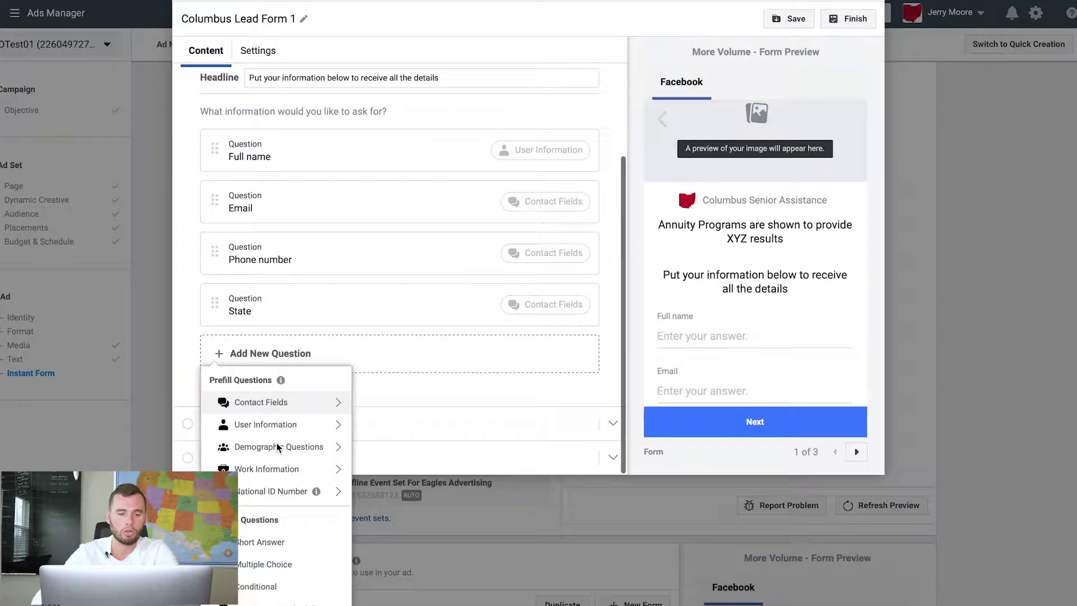
mouse_move(303, 402)
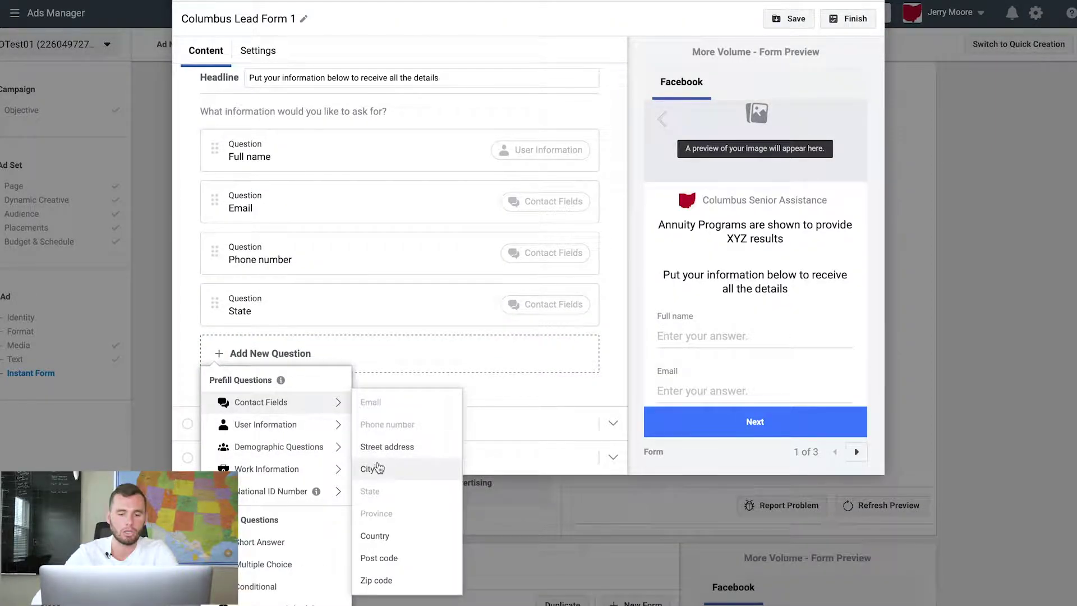
left_click(387, 447)
Step: Add a City question and drag it above Street address
scroll(268, 432, "down", 1)
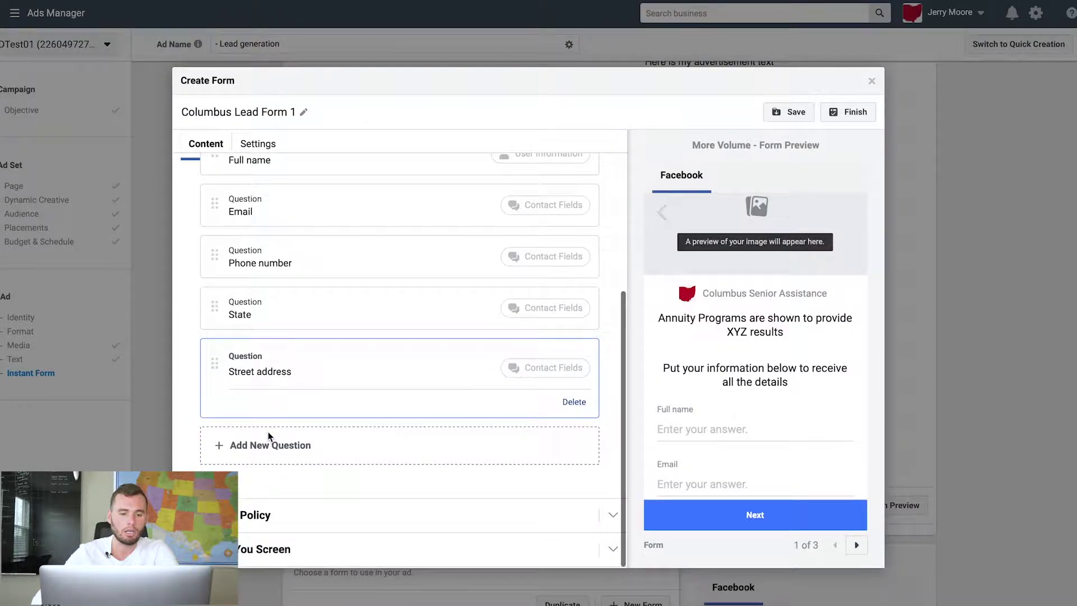
left_click(264, 443)
mouse_move(274, 409)
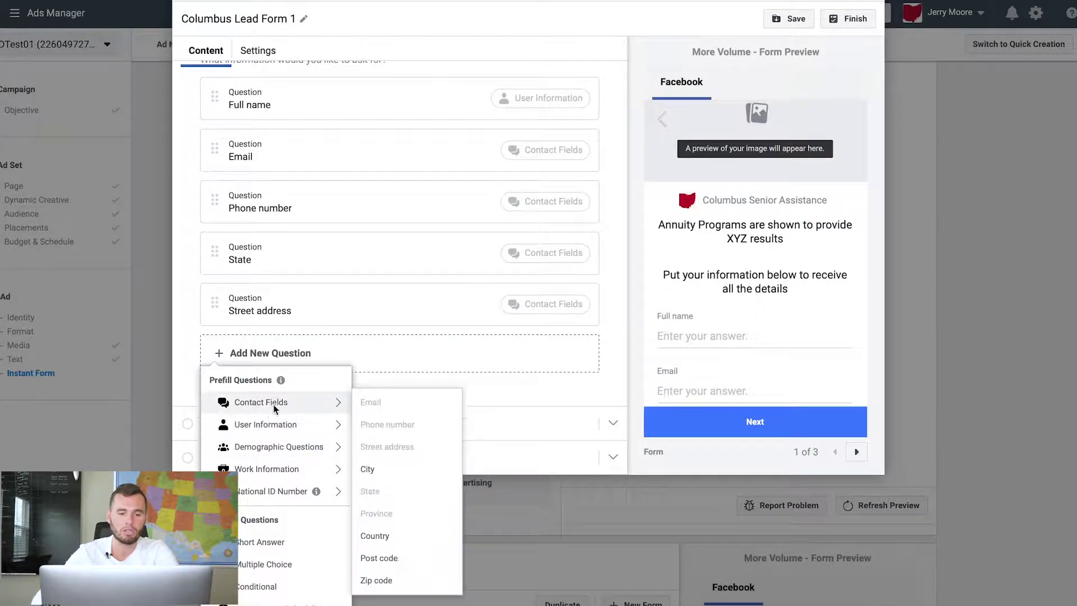
left_click(375, 469)
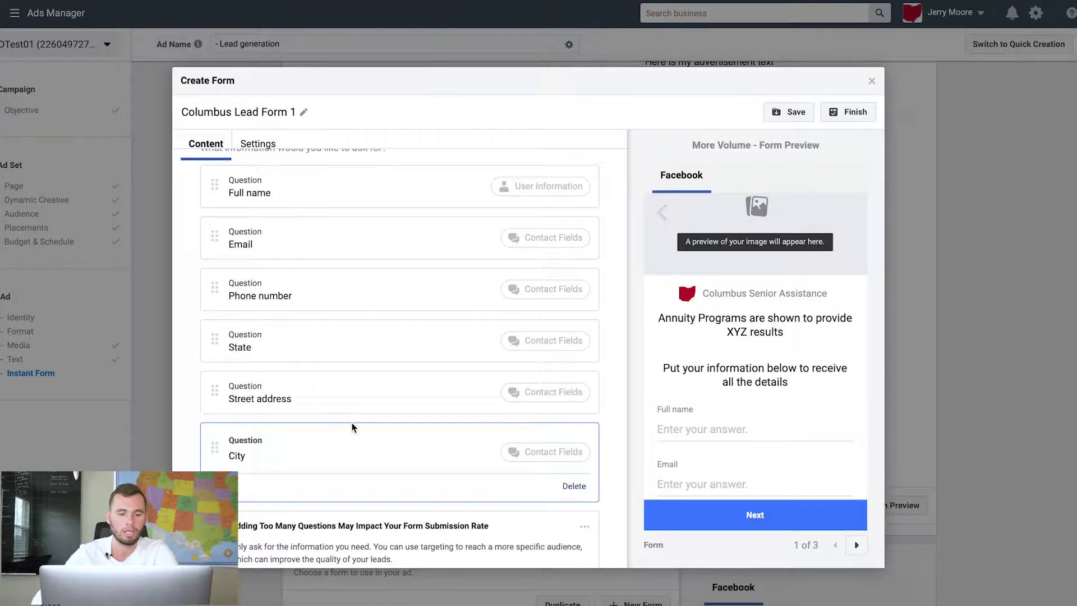
scroll(295, 455, "down", 1)
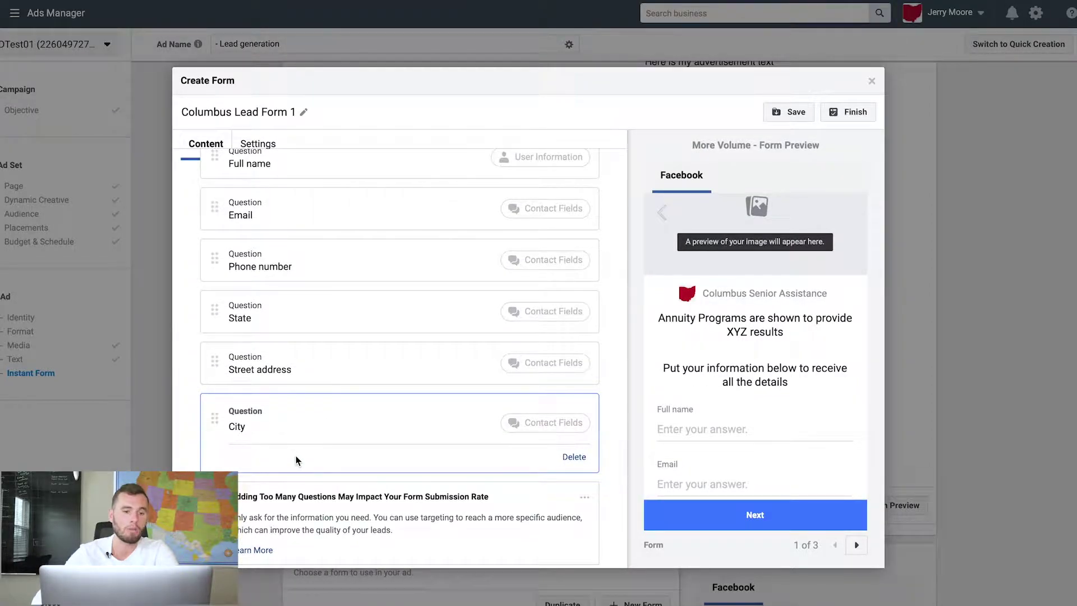
scroll(324, 404, "up", 2)
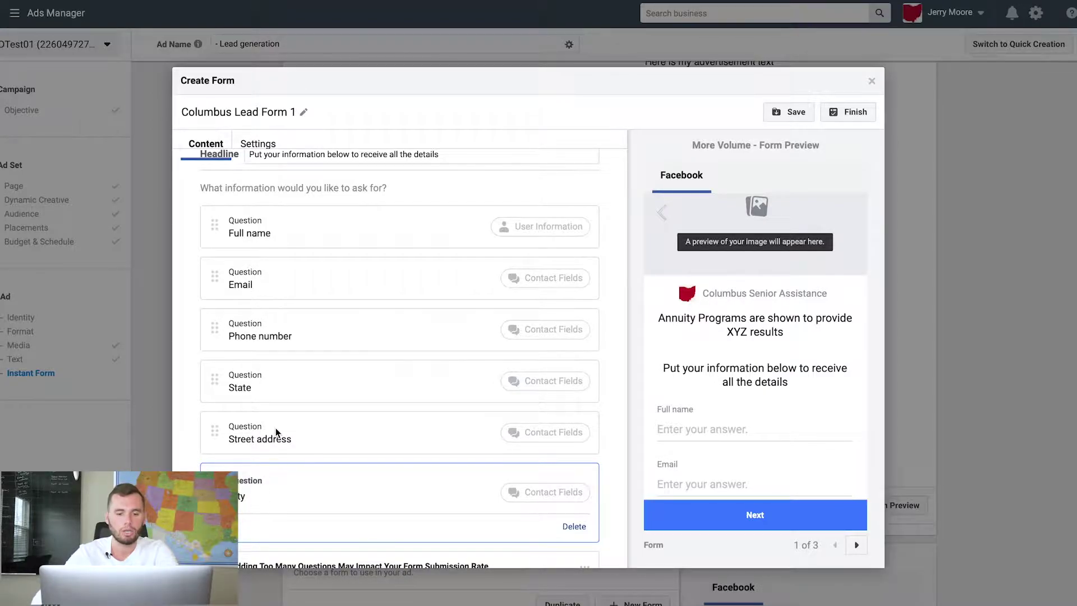
left_click_drag(215, 488, 220, 425)
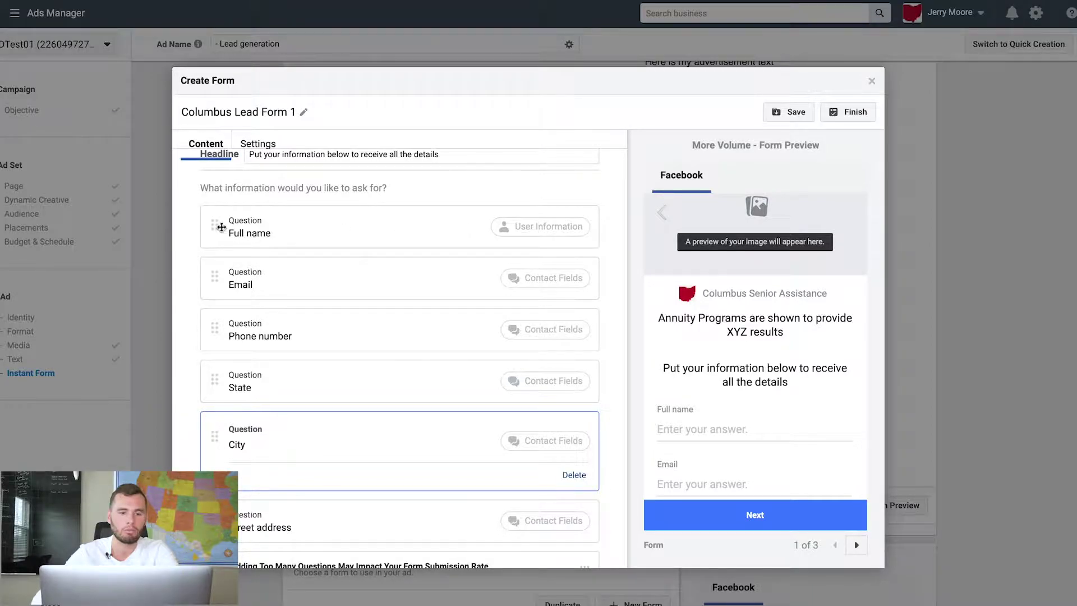
scroll(324, 232, "down", 1)
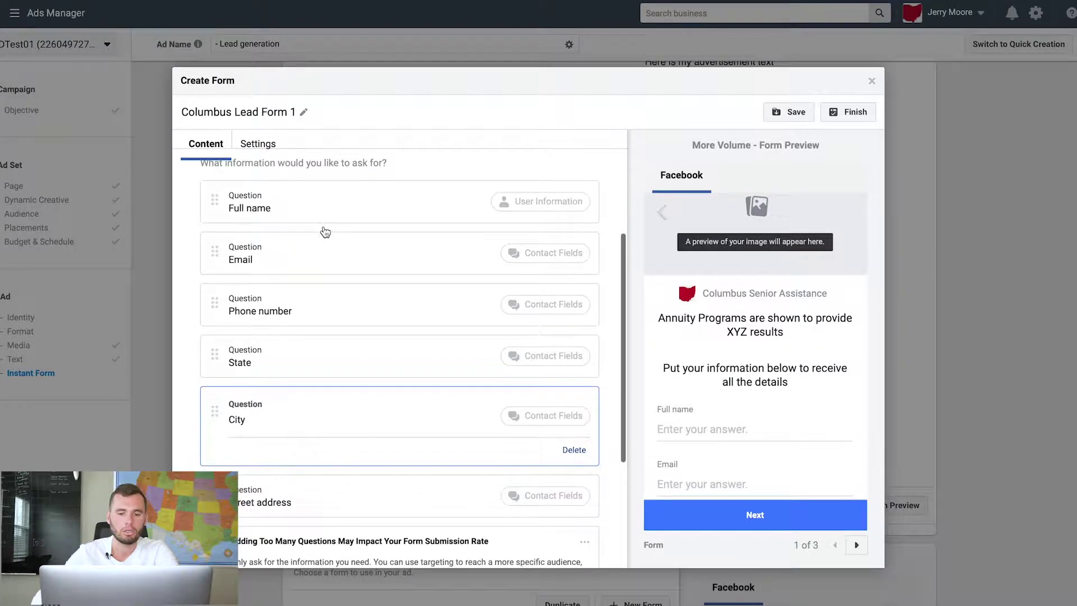
left_click(337, 227)
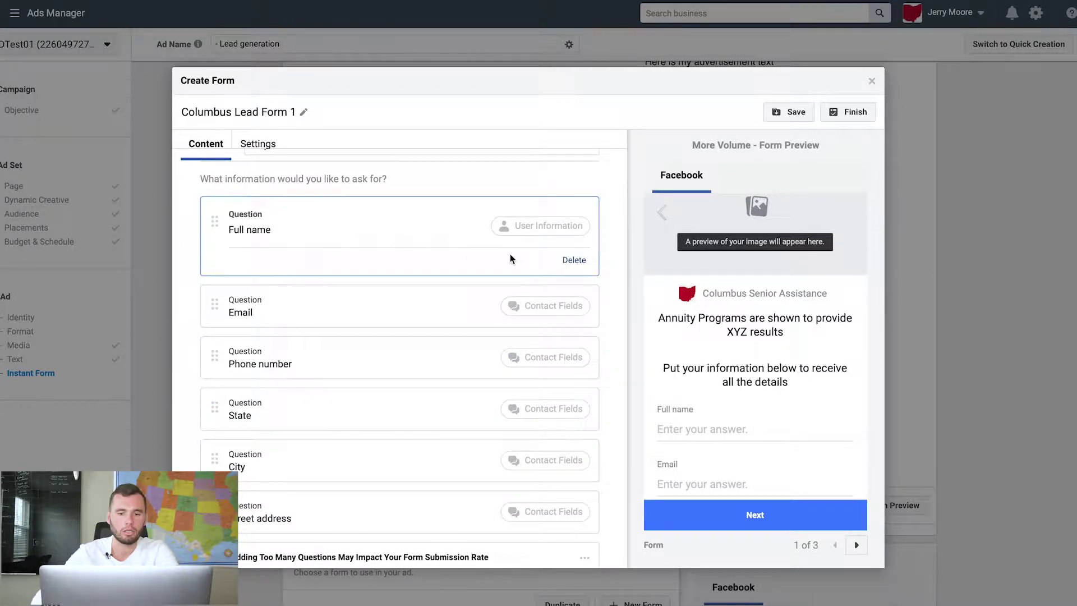
Step: Delete the Full name question and add First name and Last name questions
left_click(574, 260)
left_click(281, 481)
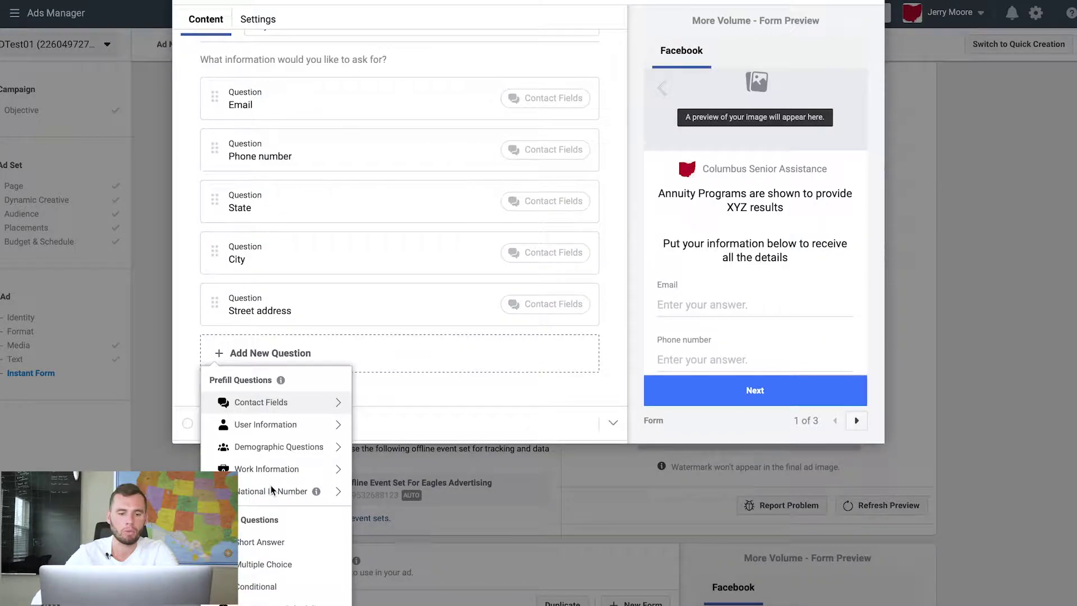
mouse_move(291, 394)
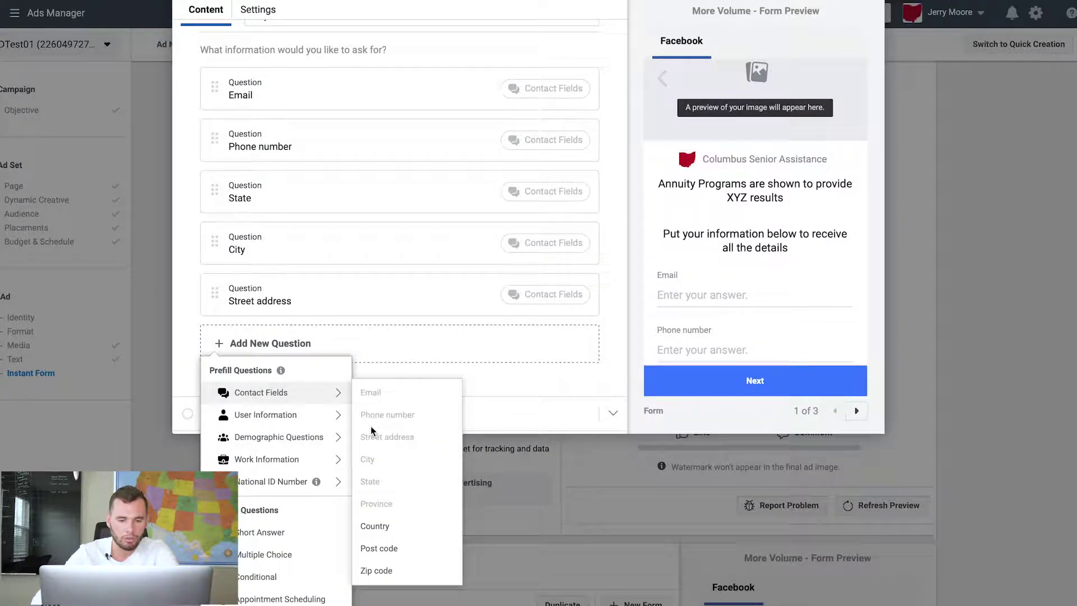
mouse_move(313, 420)
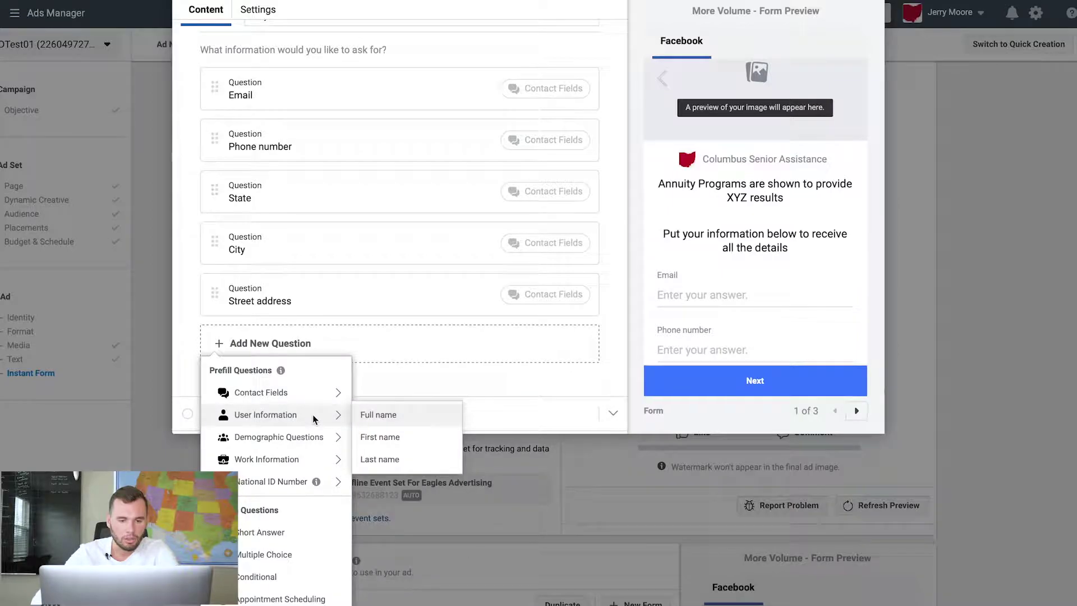
left_click(386, 437)
scroll(312, 435, "down", 3)
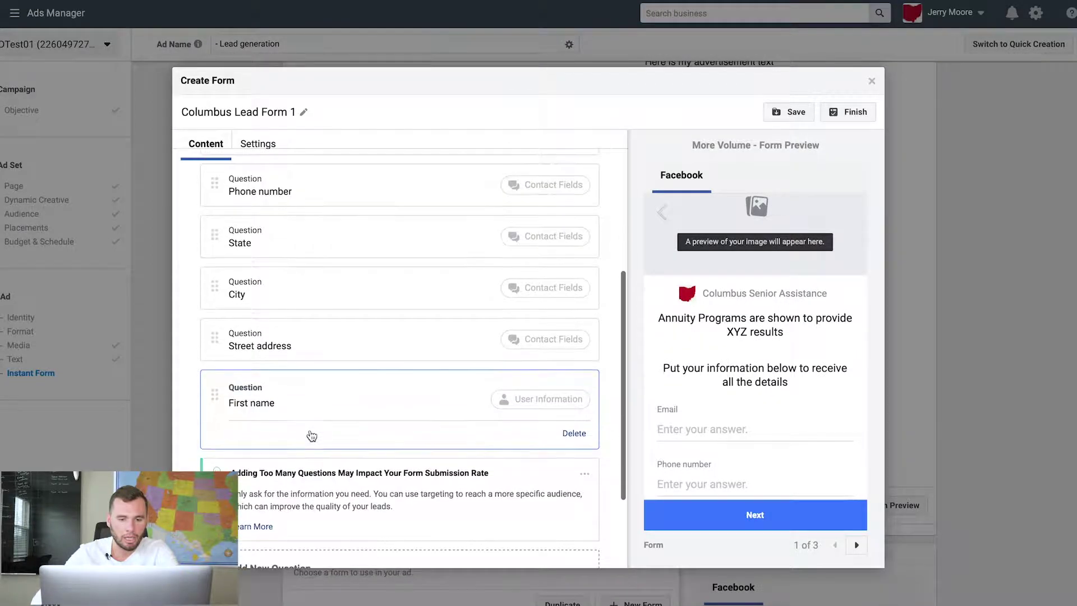
left_click(286, 536)
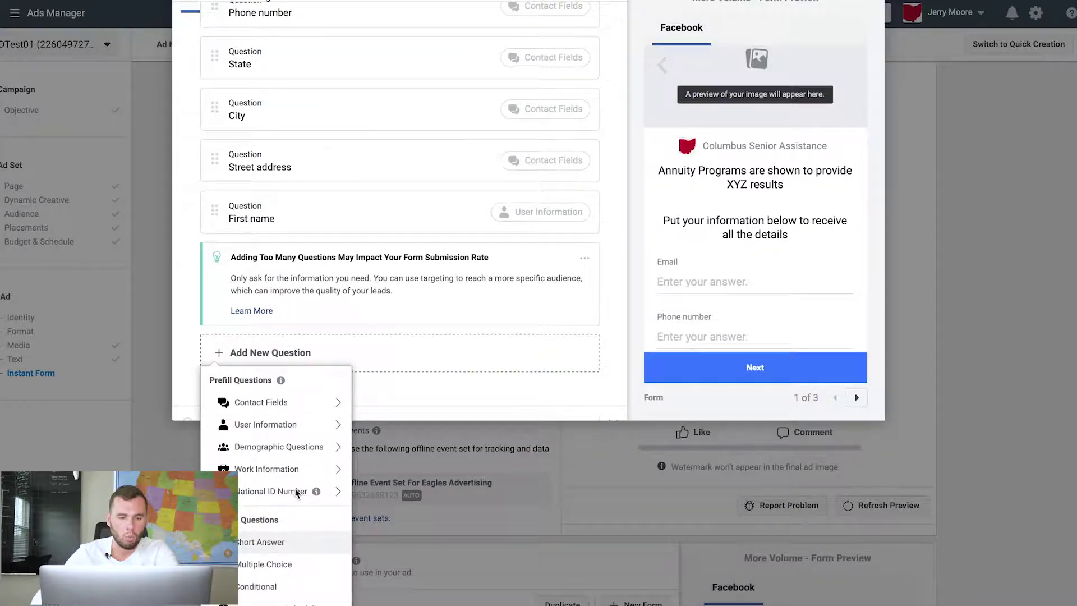
mouse_move(303, 420)
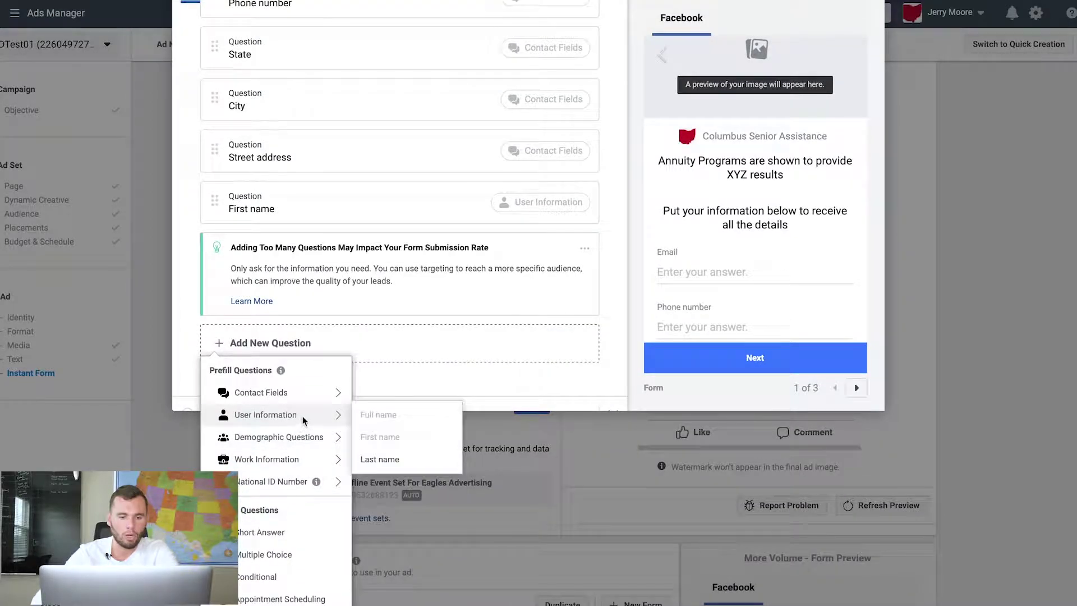
left_click(377, 459)
Step: Drag First name to the top and Last name right under it
scroll(383, 358, "down", 2)
scroll(383, 357, "up", 5)
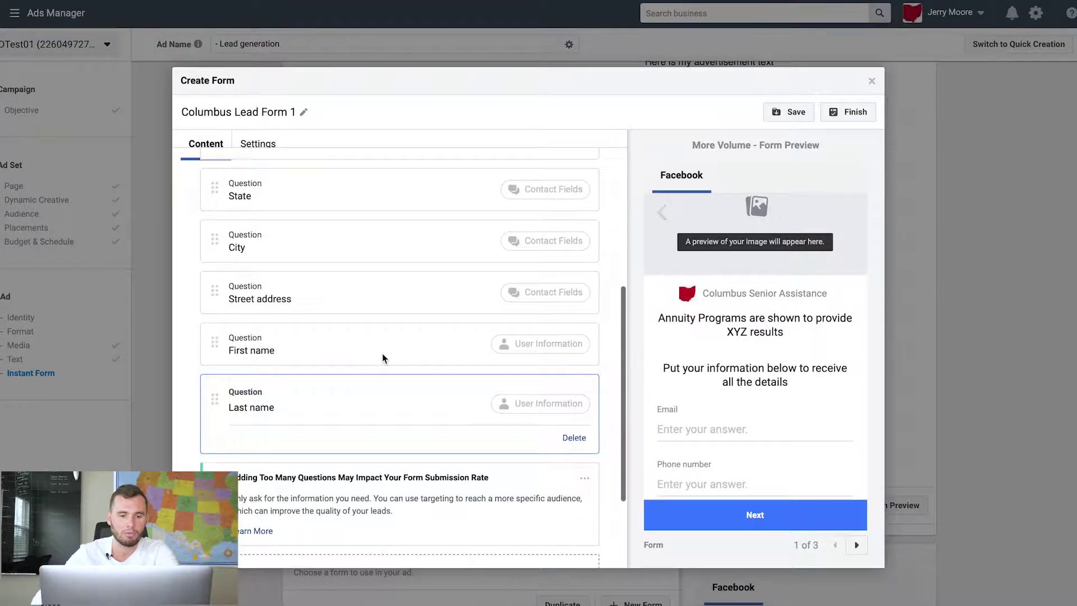
scroll(383, 358, "down", 1)
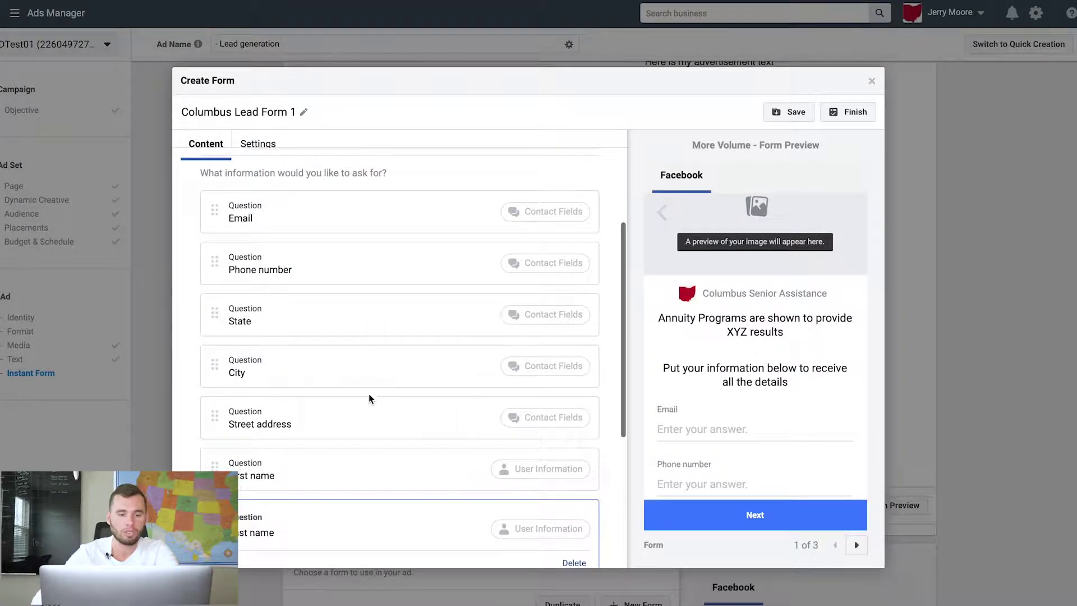
left_click_drag(303, 474, 327, 262)
left_click(197, 467)
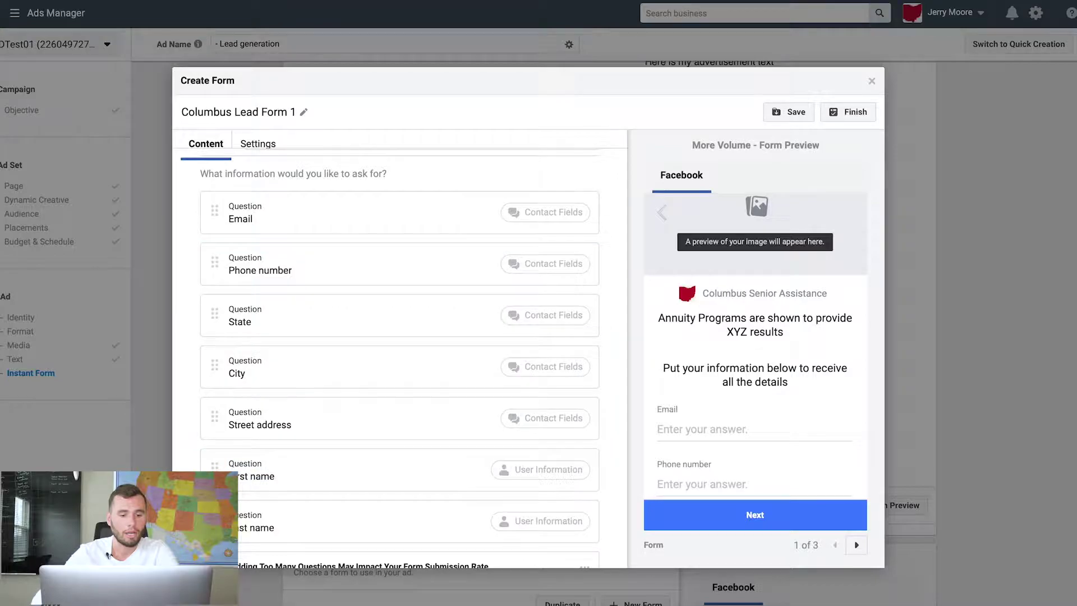
left_click_drag(215, 466, 214, 206)
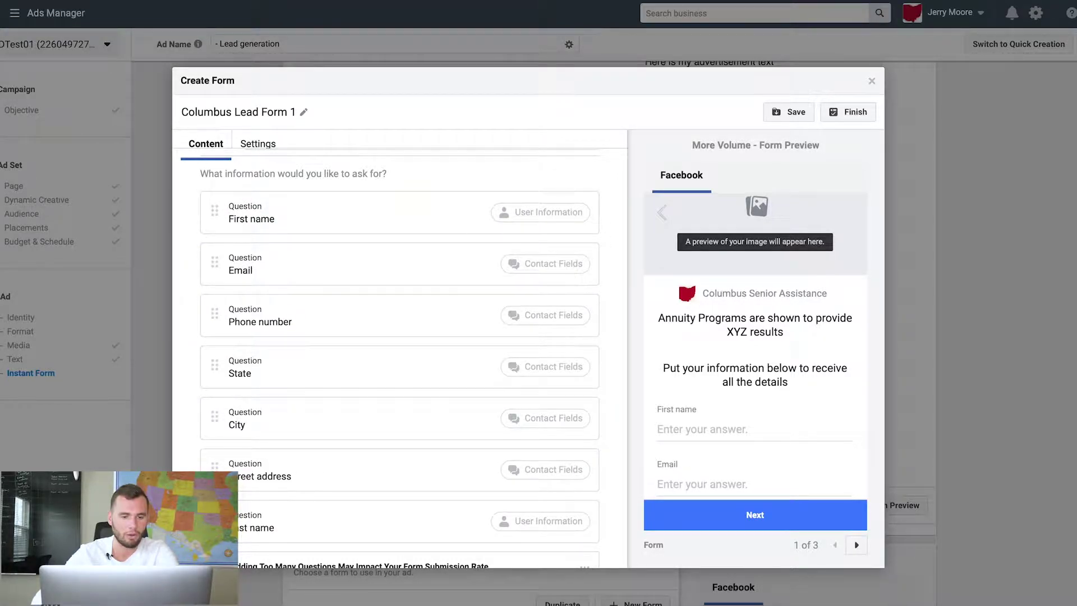
left_click_drag(214, 521, 214, 245)
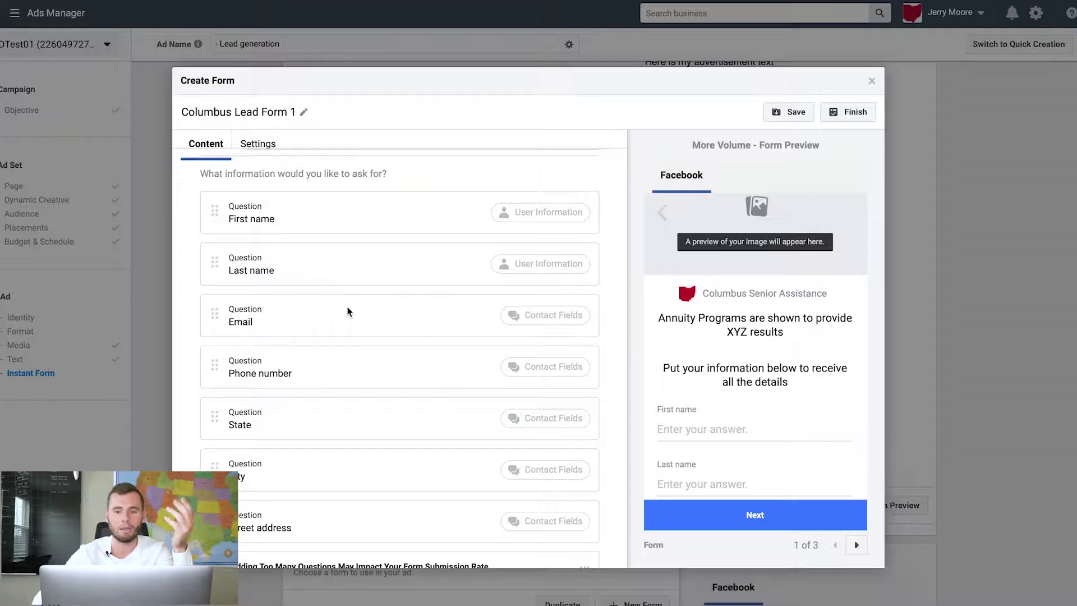
scroll(349, 318, "down", 3)
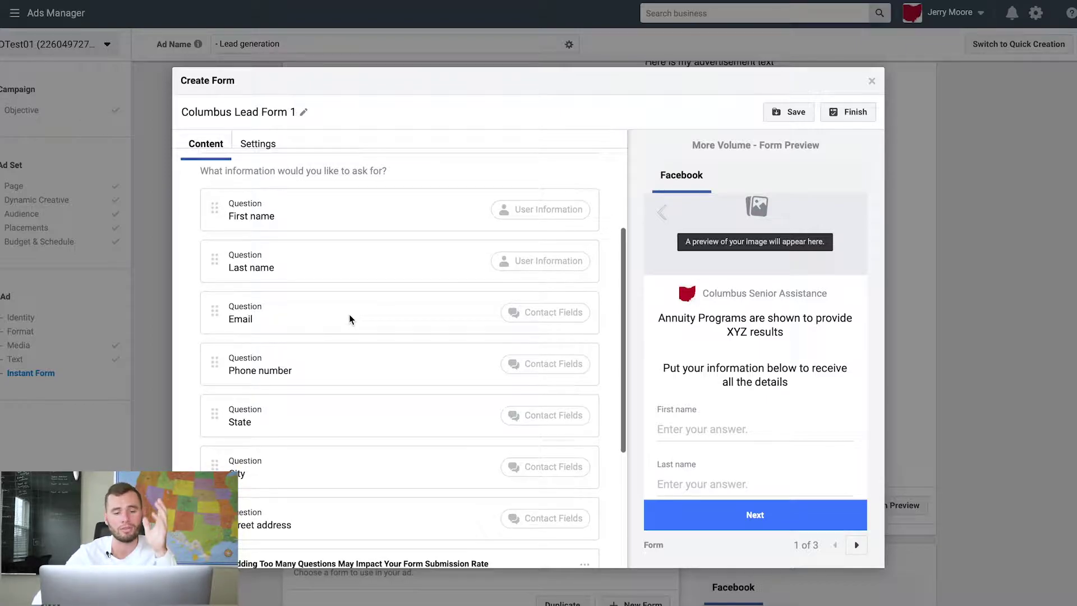
scroll(351, 320, "down", 1)
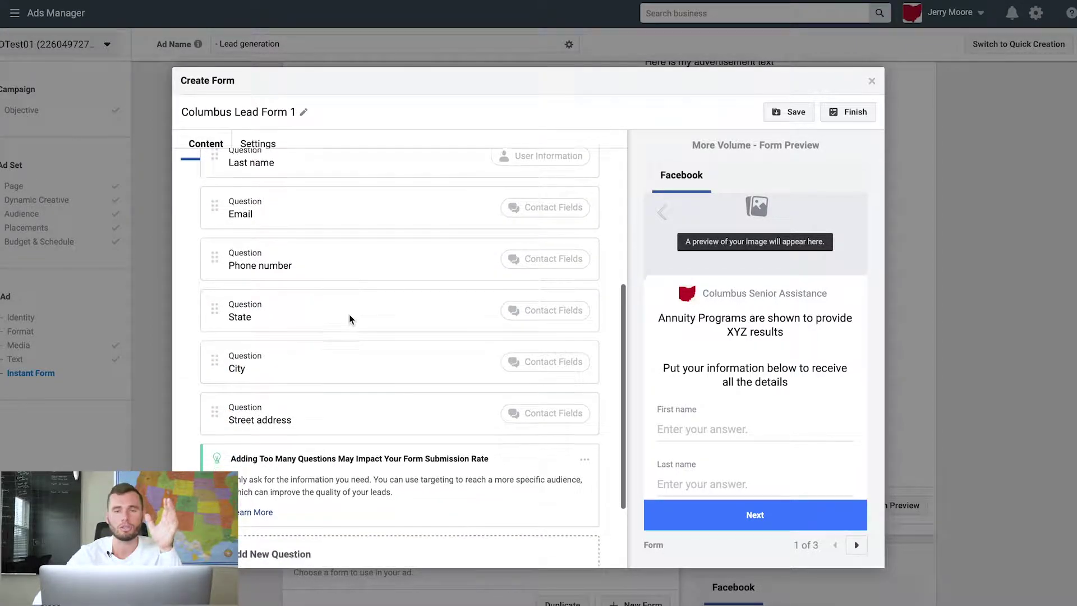
scroll(351, 319, "down", 1)
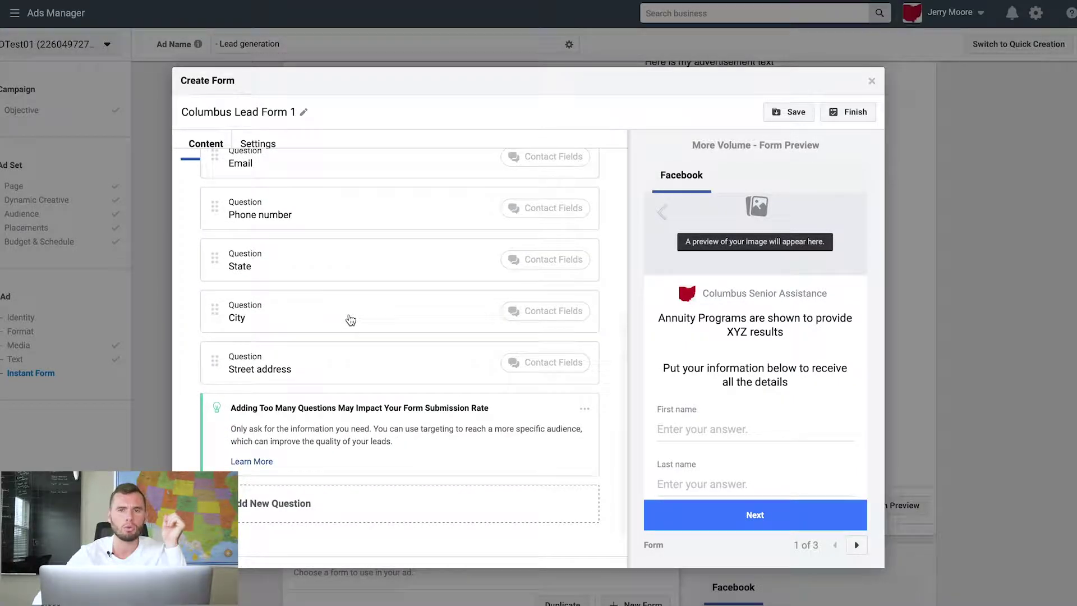
scroll(350, 320, "down", 1)
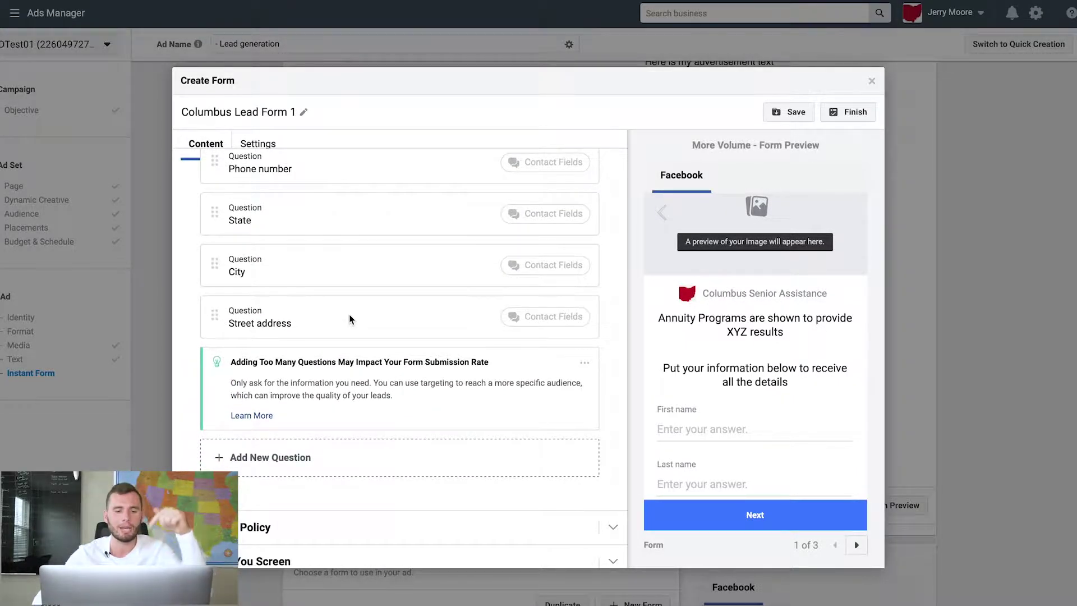
scroll(348, 319, "down", 1)
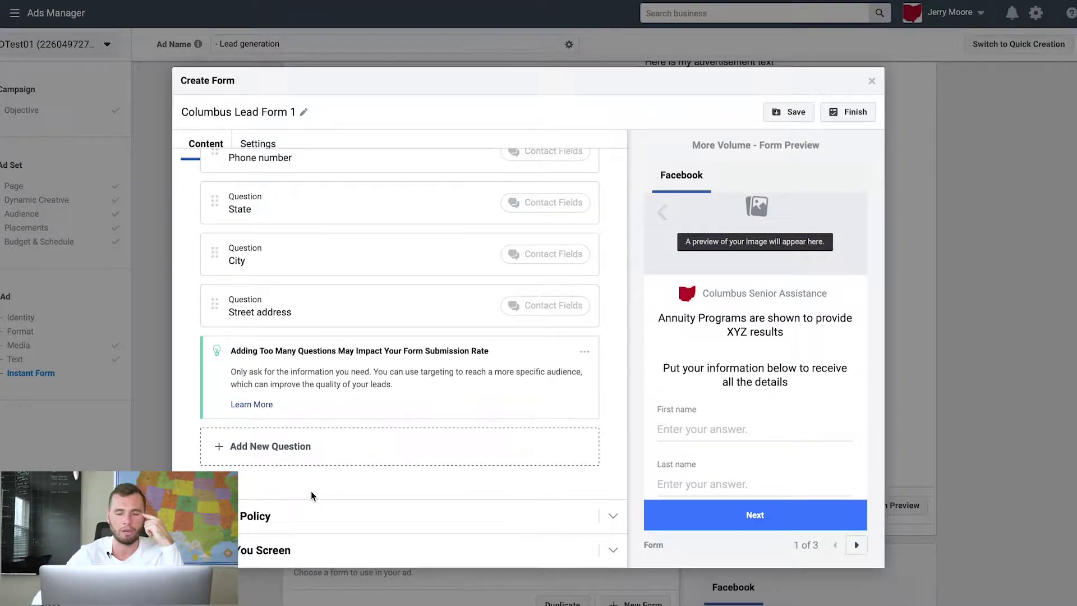
left_click(278, 518)
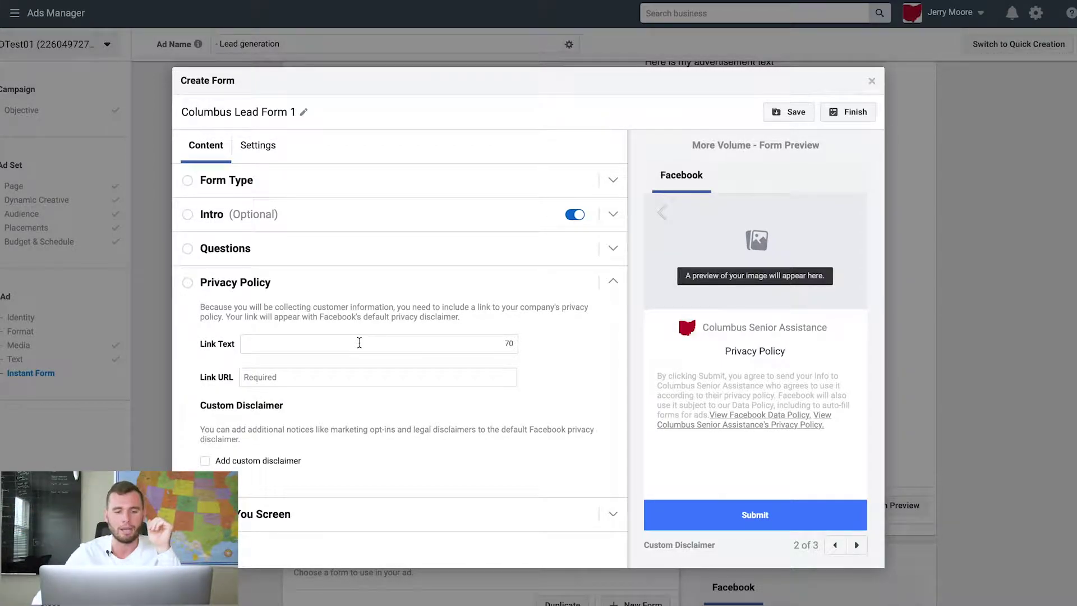
Step: Select the blank Privacy Policy Link Text field, then the Link URL field
left_click(358, 342)
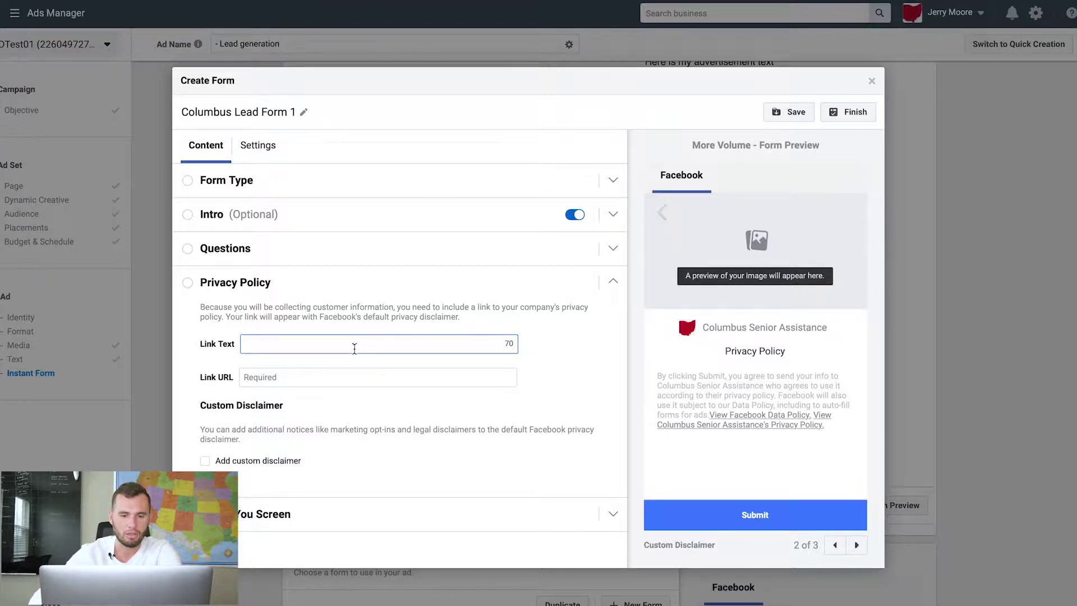
left_click(335, 379)
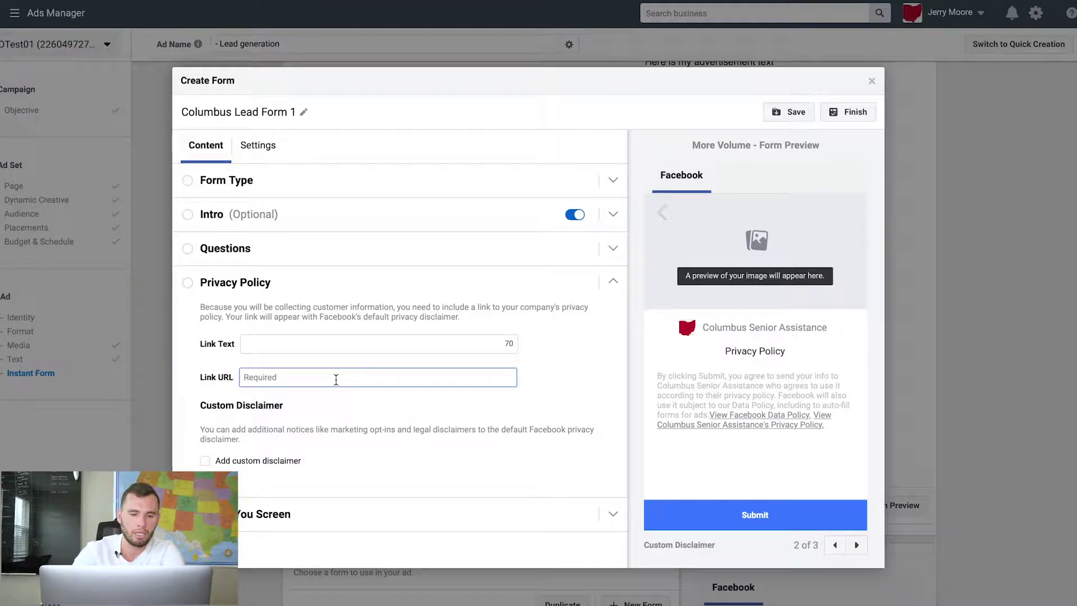
Step: Paste the privacy policy URL, set its link text to the owner's Privacy Policy, and expand Thank You Screen
type("https://jerrysinsurance.carrd.co")
left_click(279, 343)
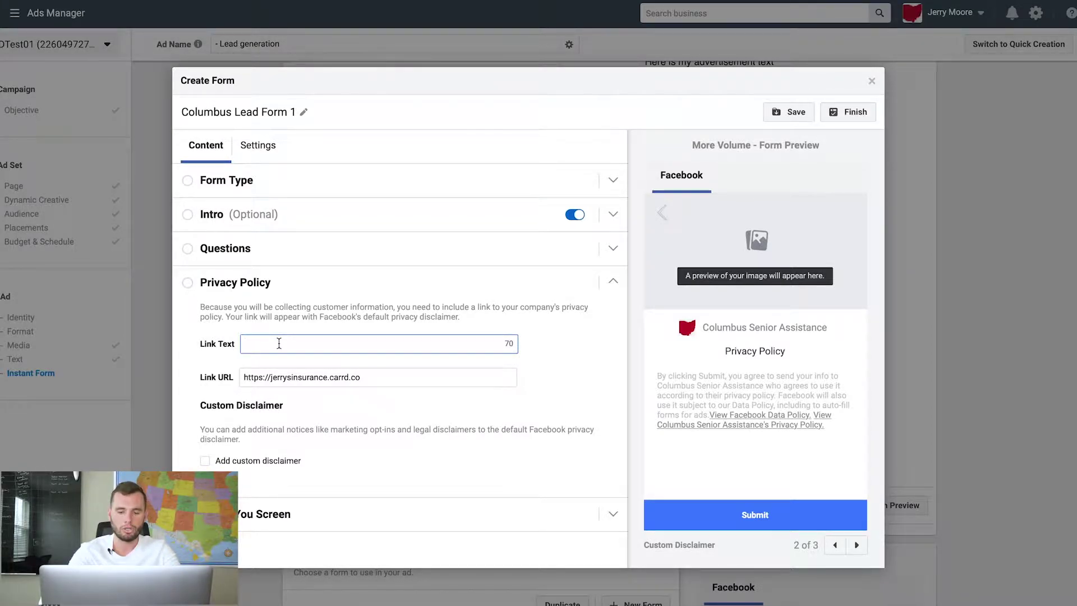
type("Colu")
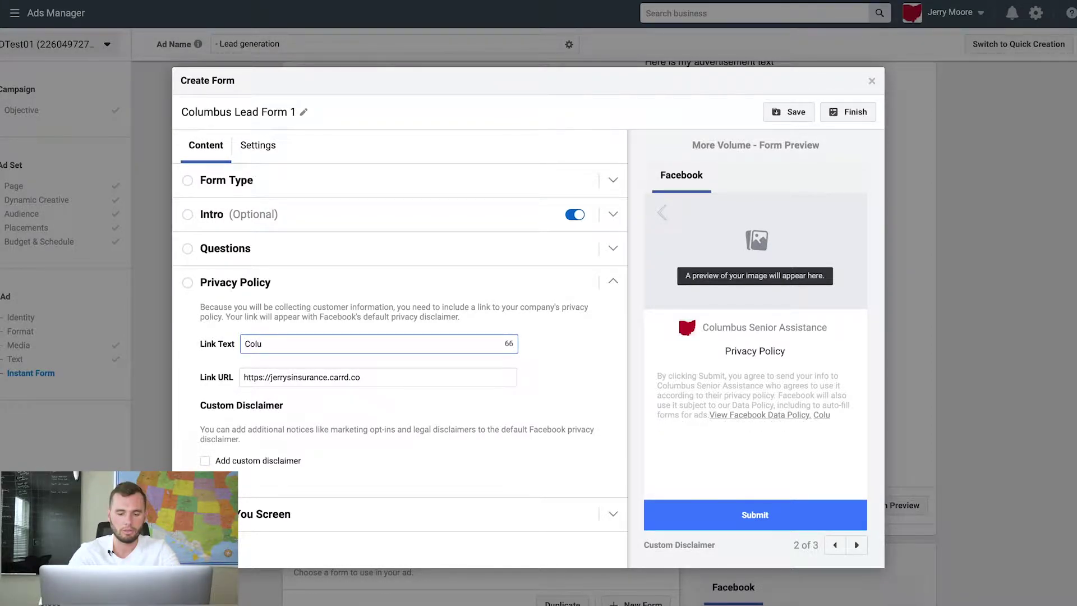
key("BackSpace")
key("BackSpace")
key("BackSpace")
key("BackSpace")
type("Jery")
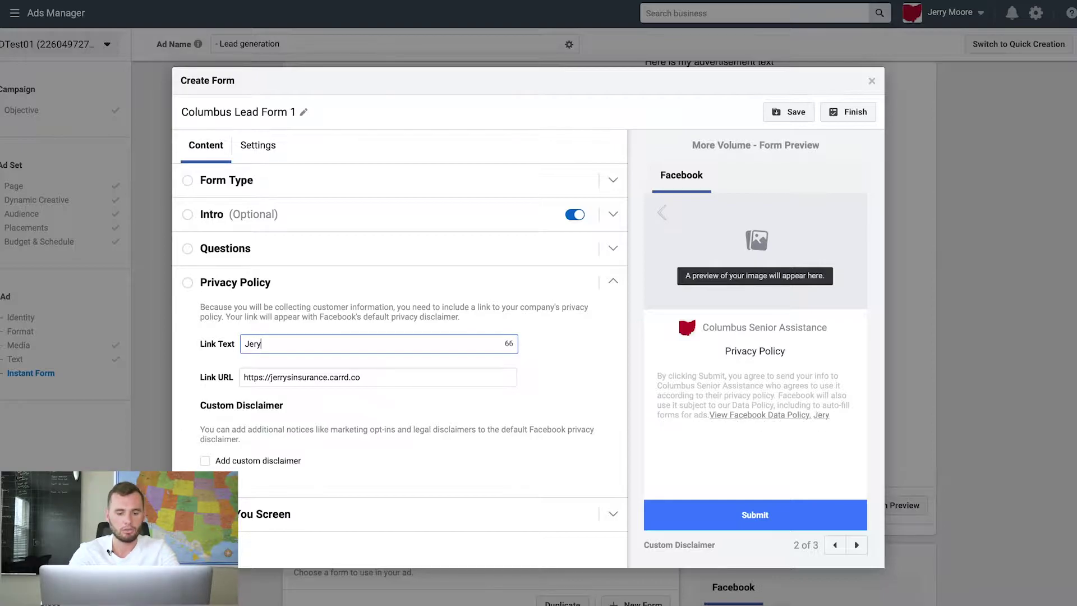
key("BackSpace")
type("ry's ")
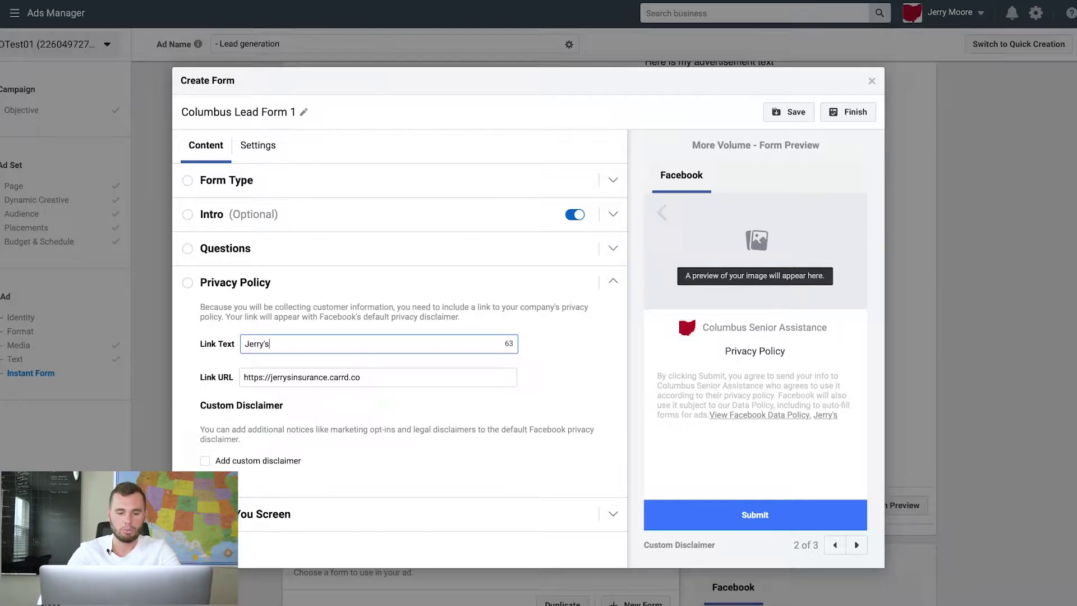
type("Privacy p")
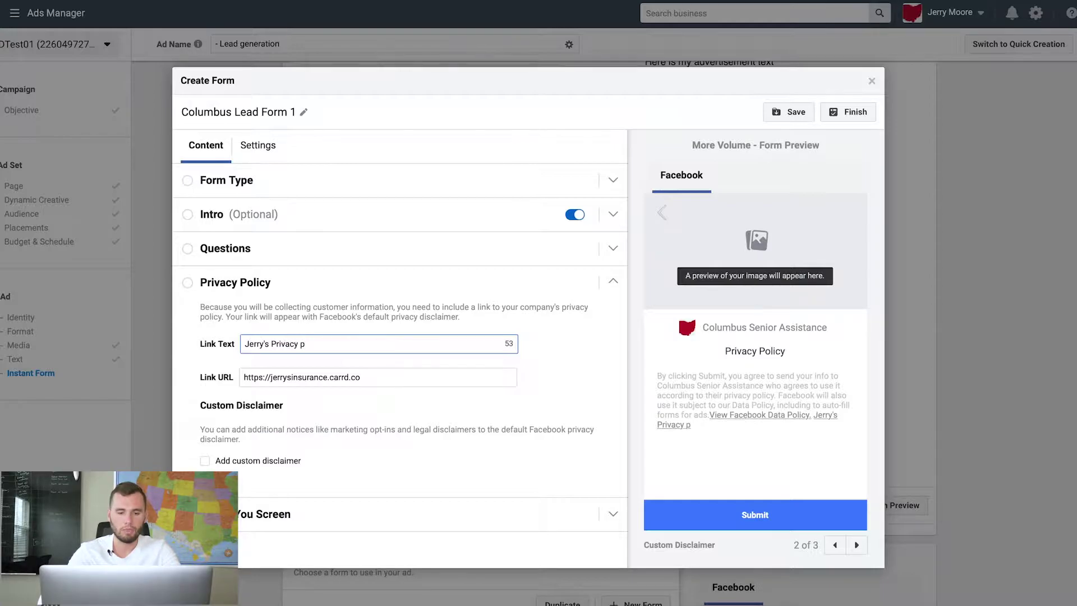
key("BackSpace")
type("P")
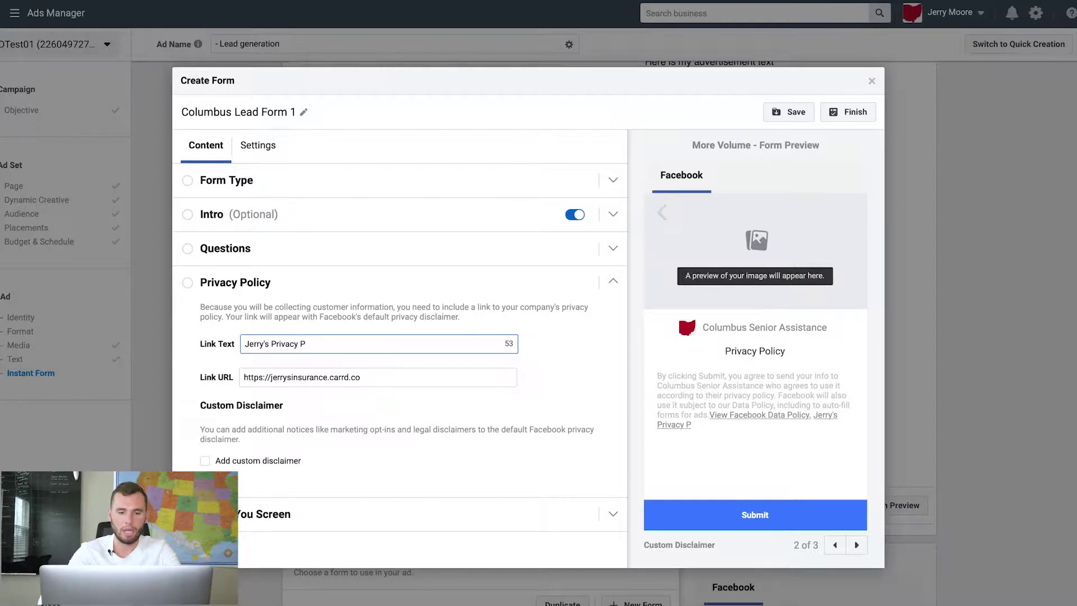
type("olicy")
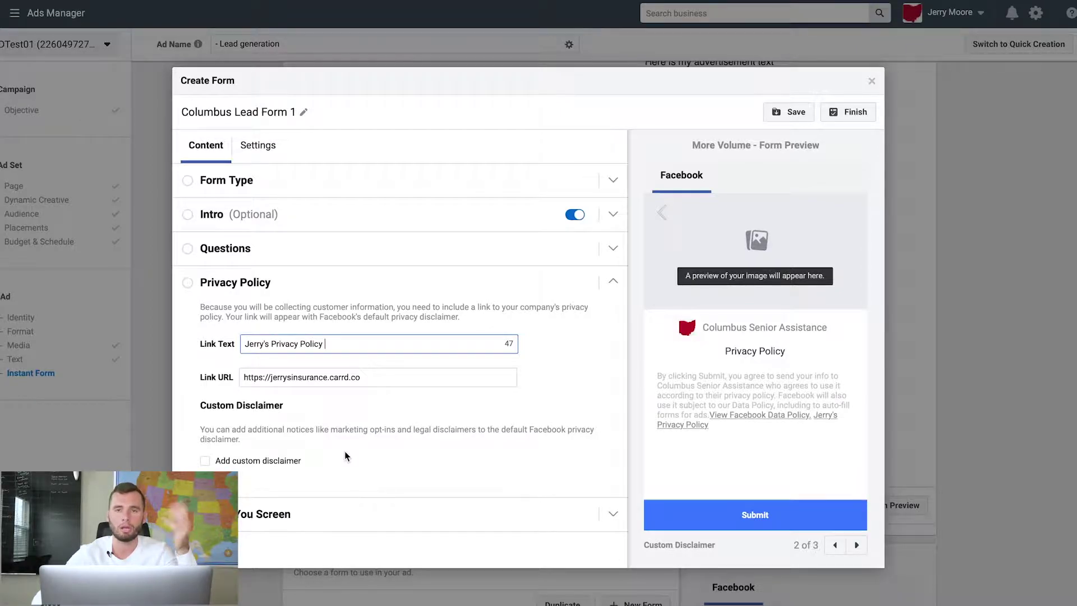
left_click(263, 514)
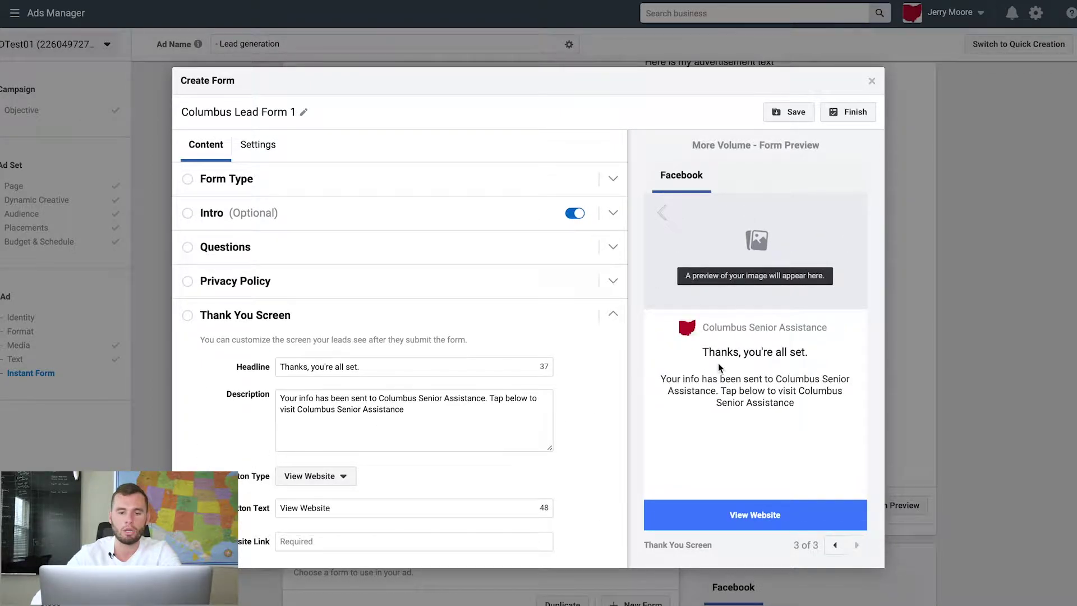
Step: List the thank-you Button Type options: View Website, Download and Call Business
scroll(622, 365, "down", 1)
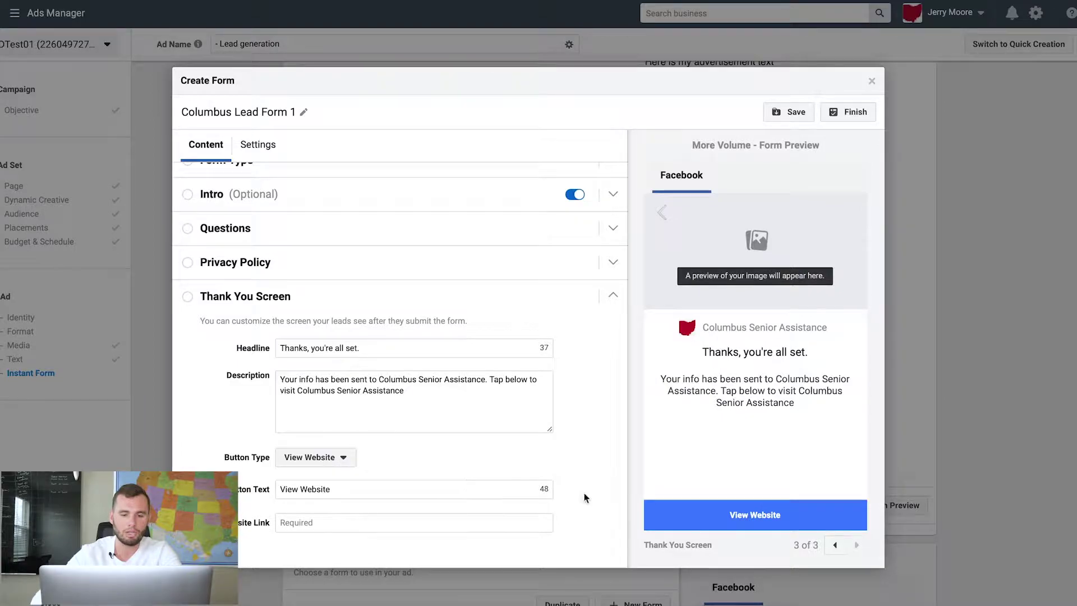
left_click(328, 469)
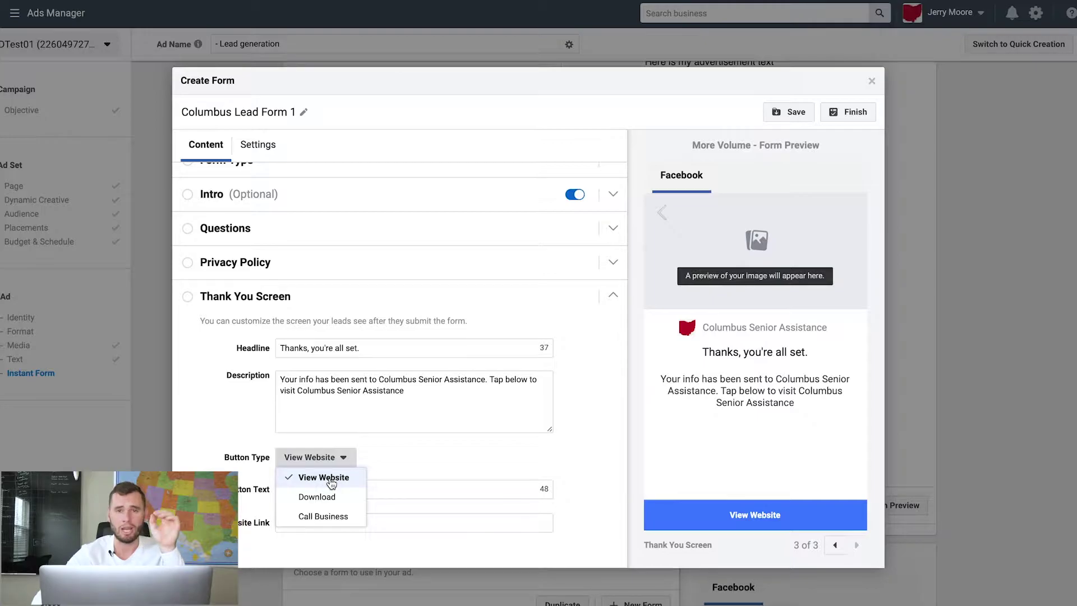
Step: Change the thank-you button text to 'Schedule Your Call Now' and its type to Call Business
left_click(393, 489)
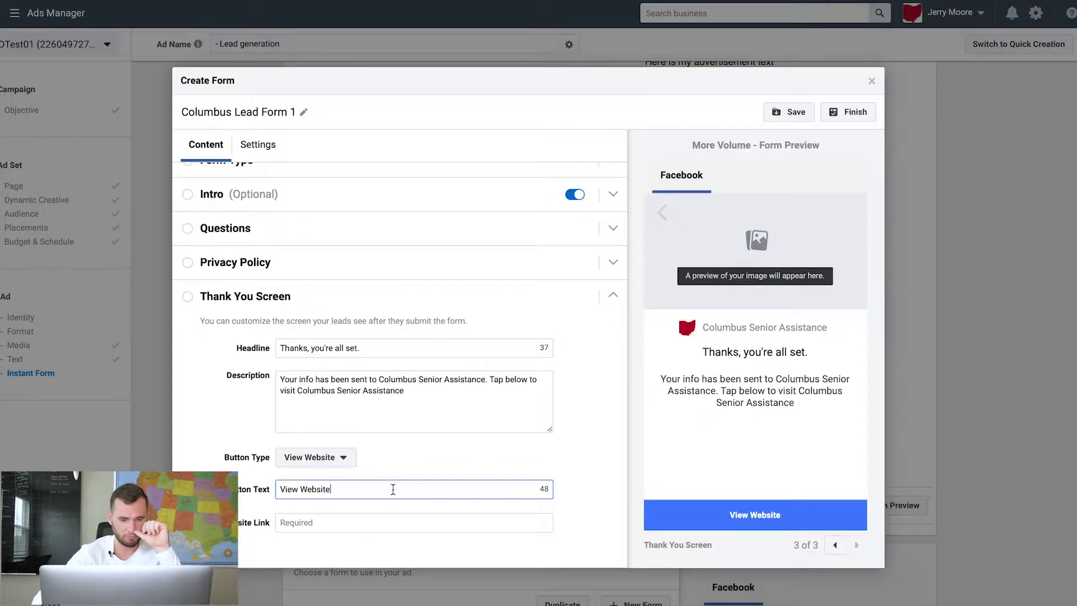
left_click(309, 524)
left_click(346, 486)
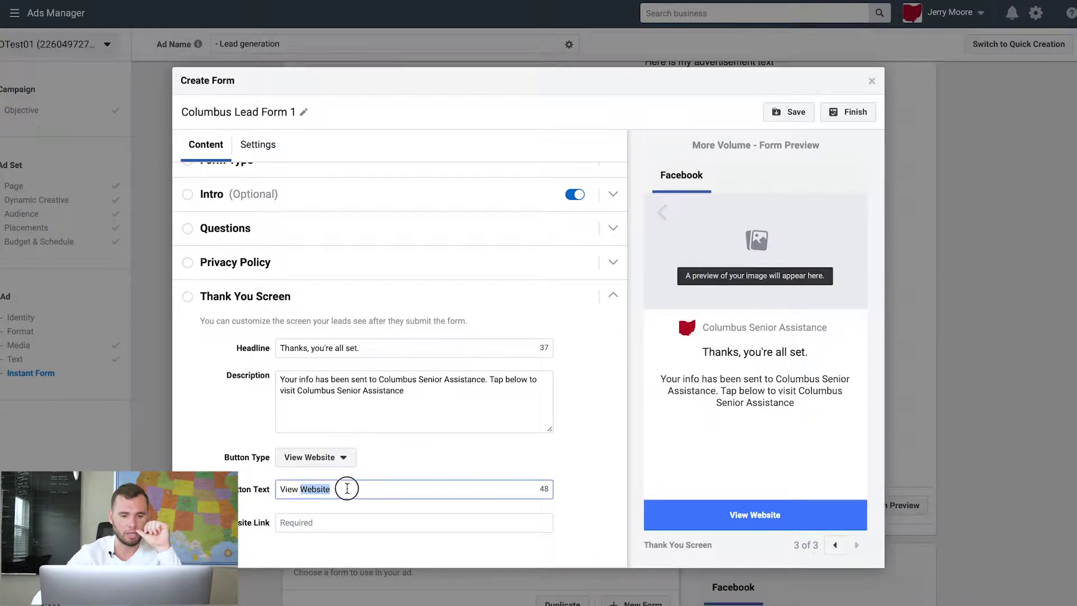
left_click_drag(346, 486, 271, 486)
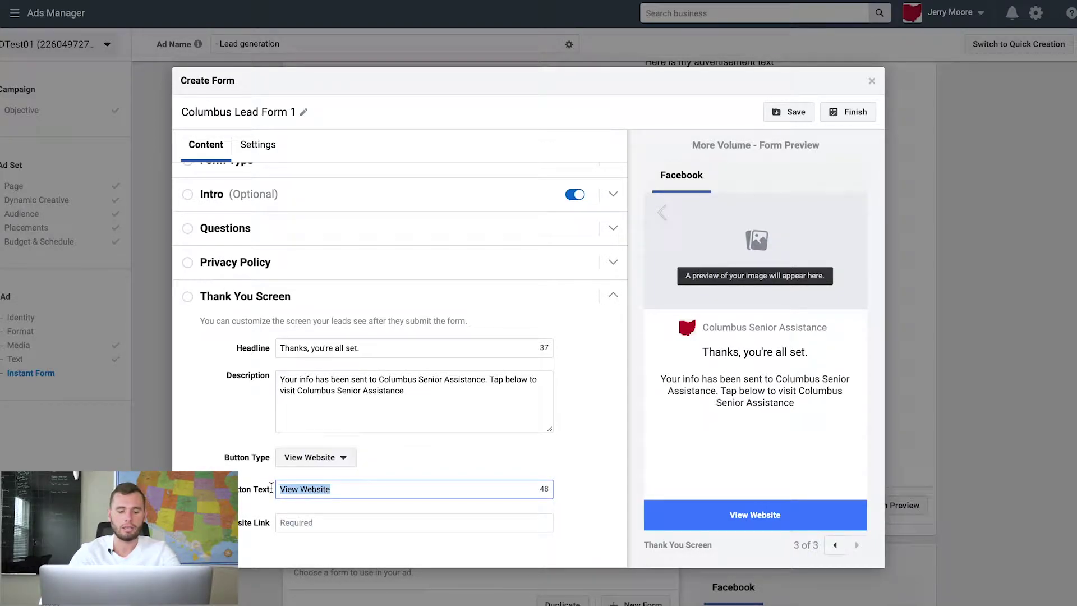
type("Schedule")
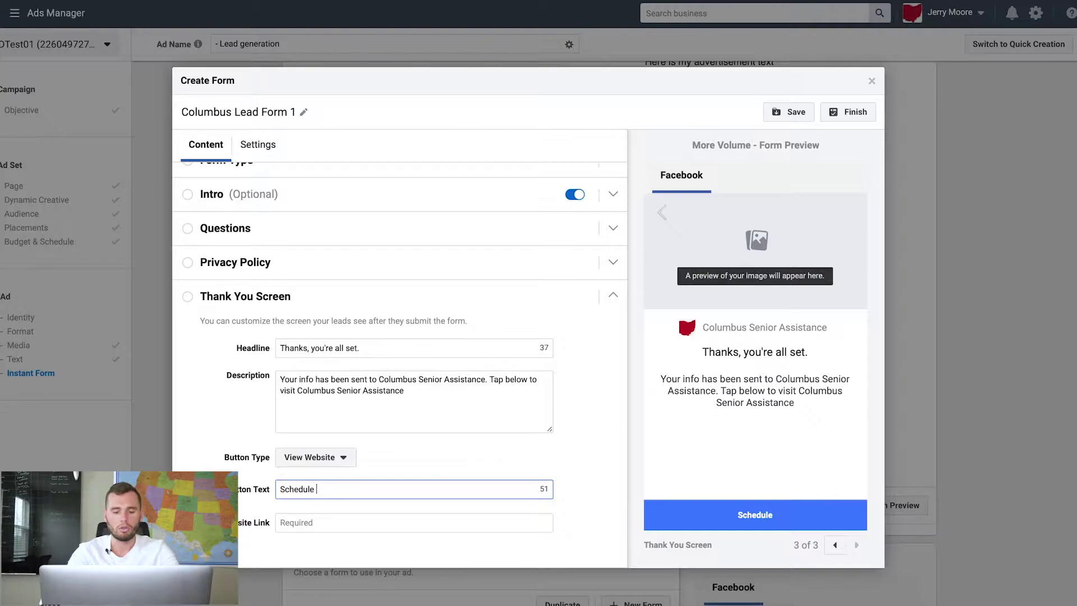
type(" Your")
key("BackSpace")
key("BackSpace")
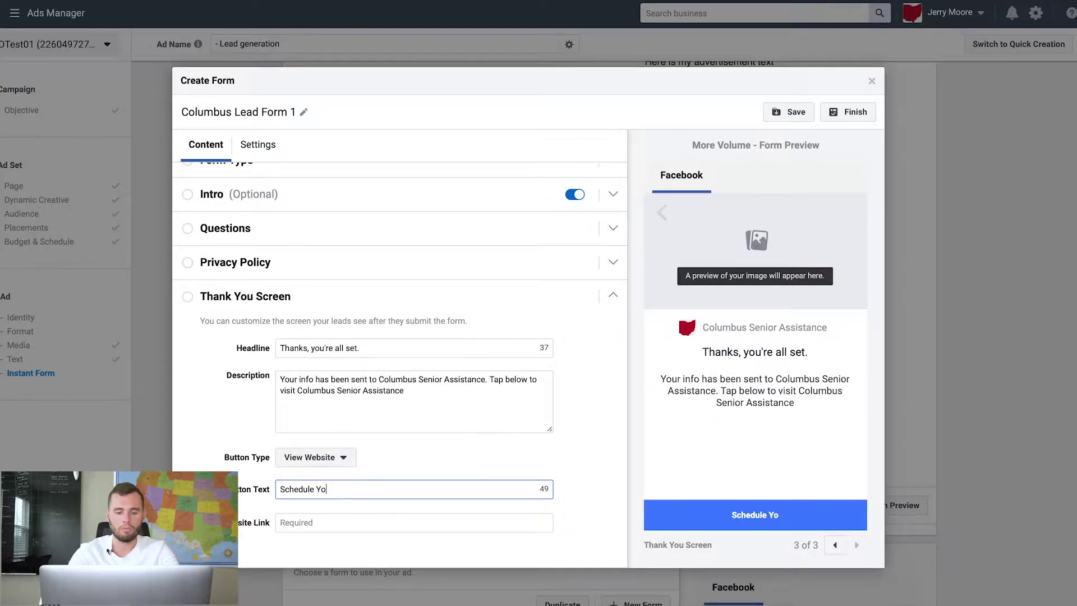
type("ur Call No")
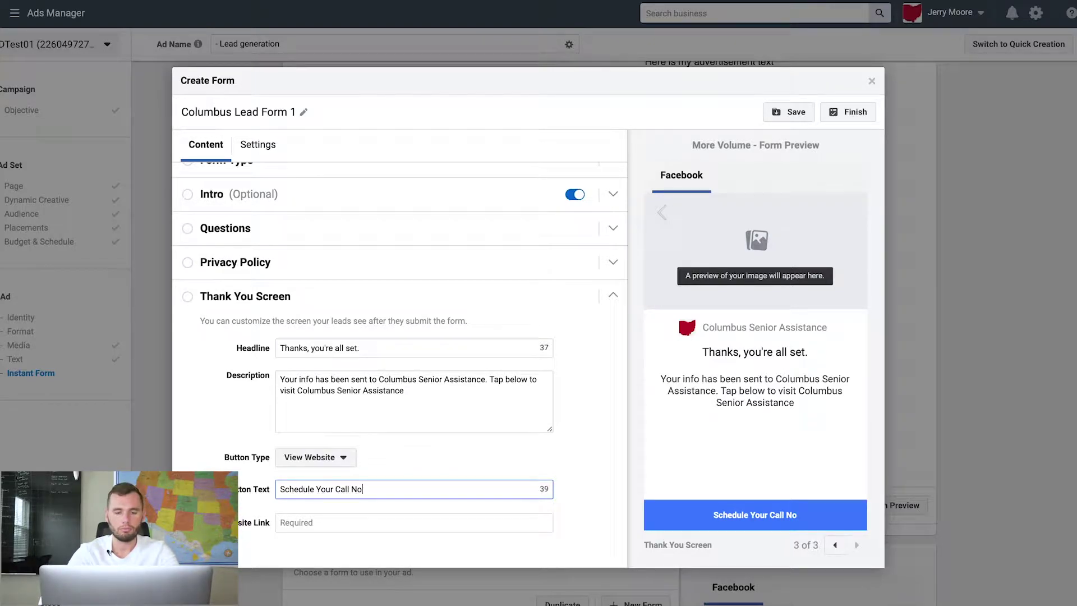
type("w")
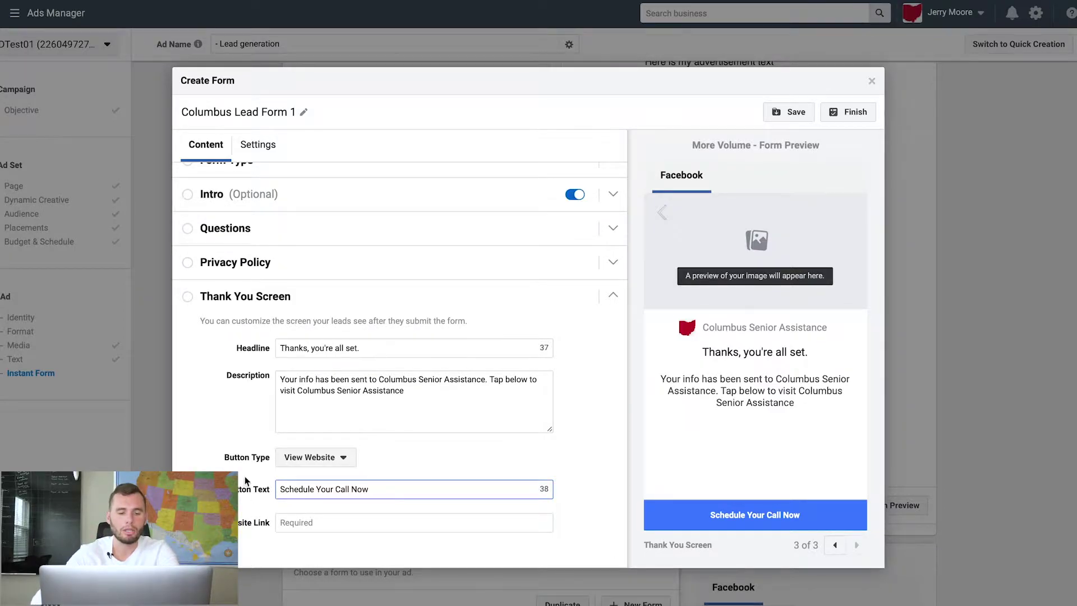
left_click(340, 457)
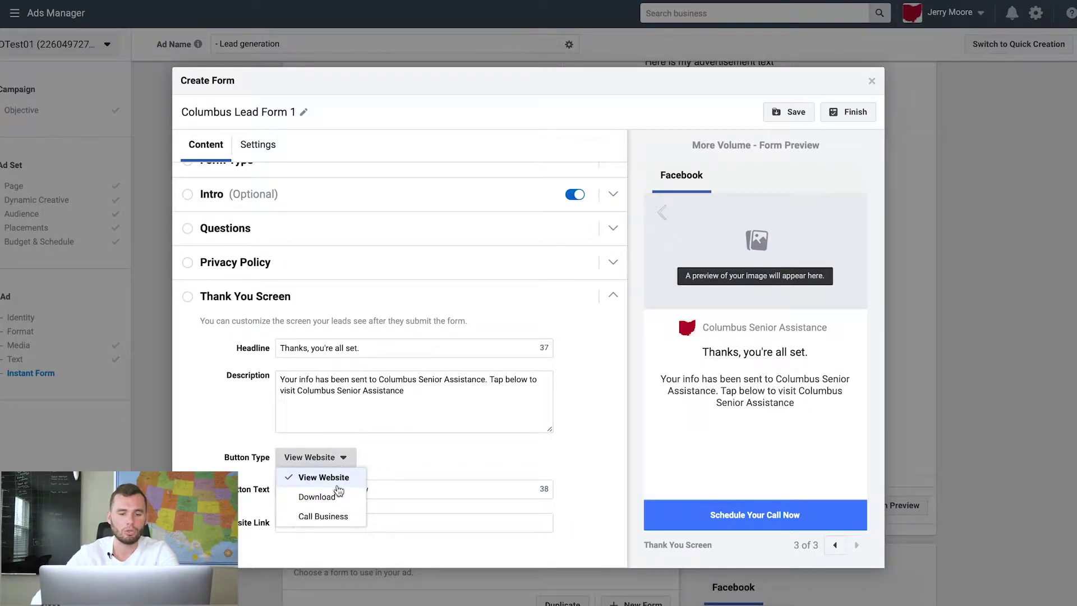
left_click(339, 516)
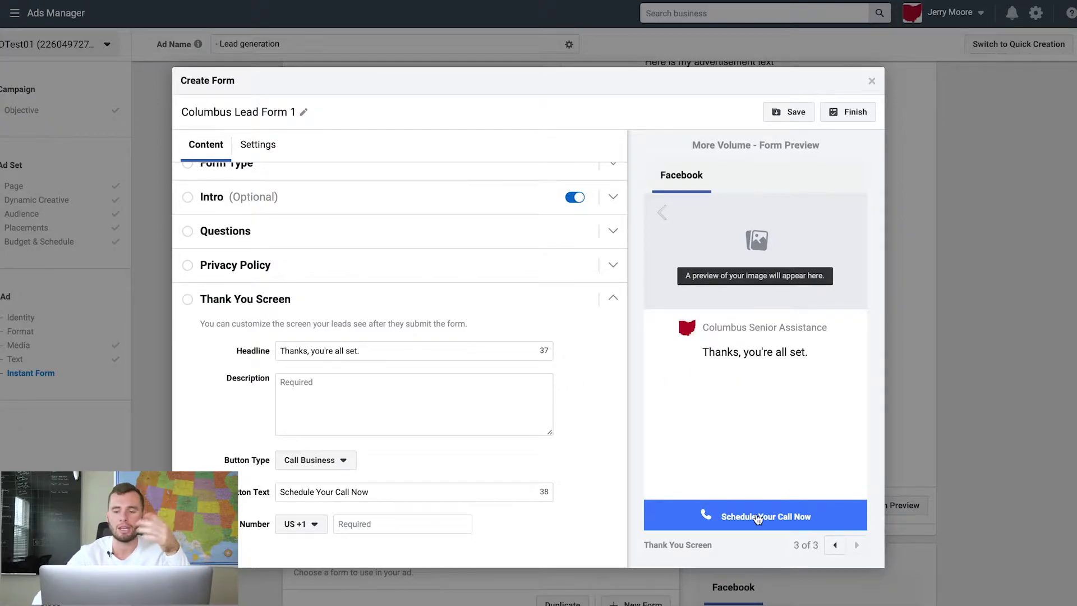
Step: Enter the description 'Click the Botton below now to get all you information', with 'now' in lowercase
left_click(381, 398)
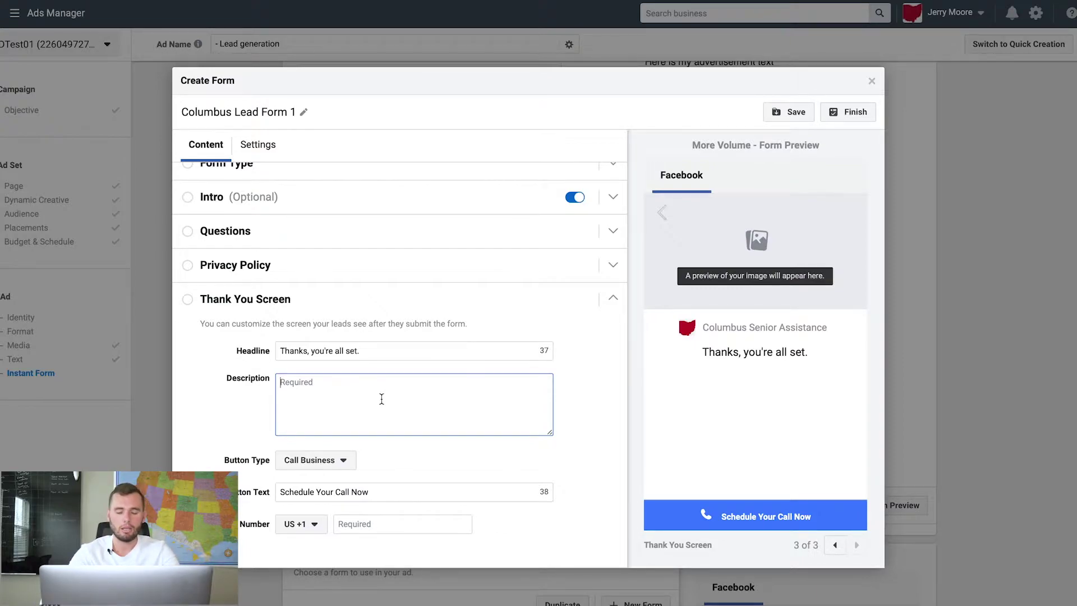
type("Click th")
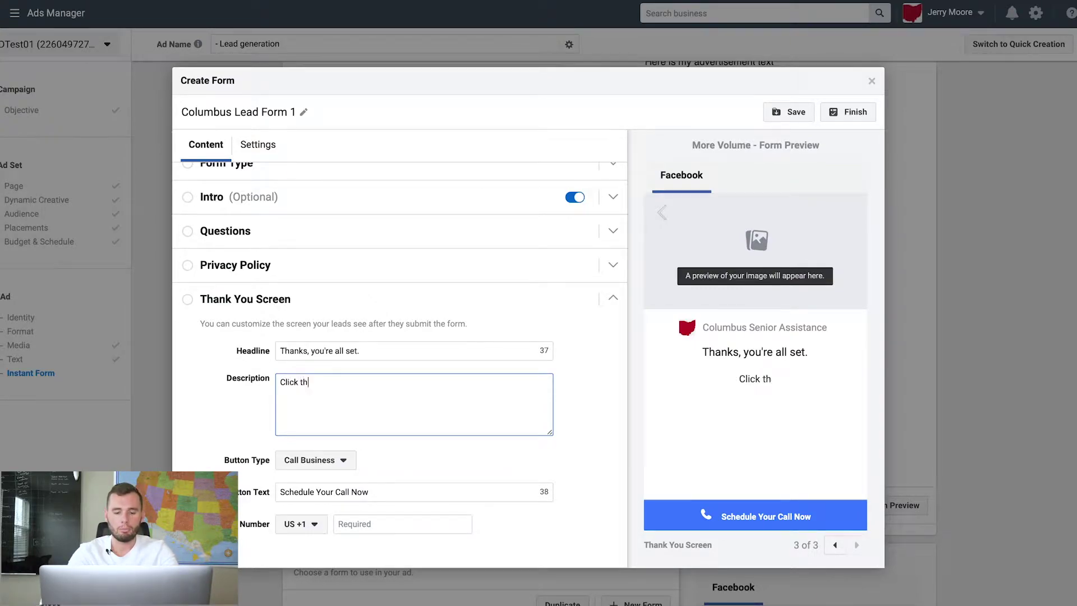
type("e Botton be")
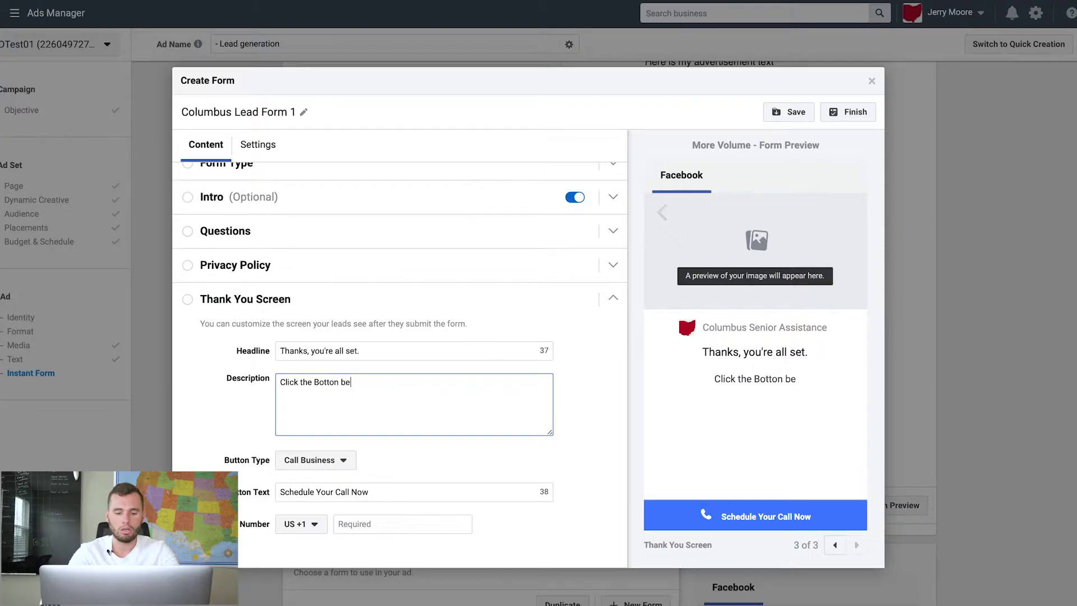
type("low NOW ")
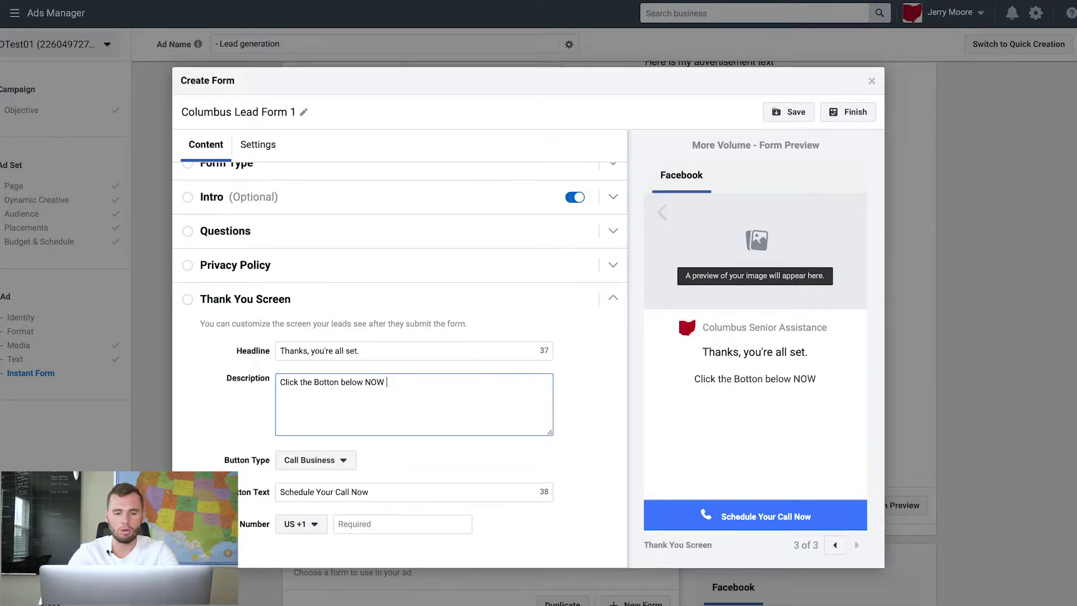
type("to")
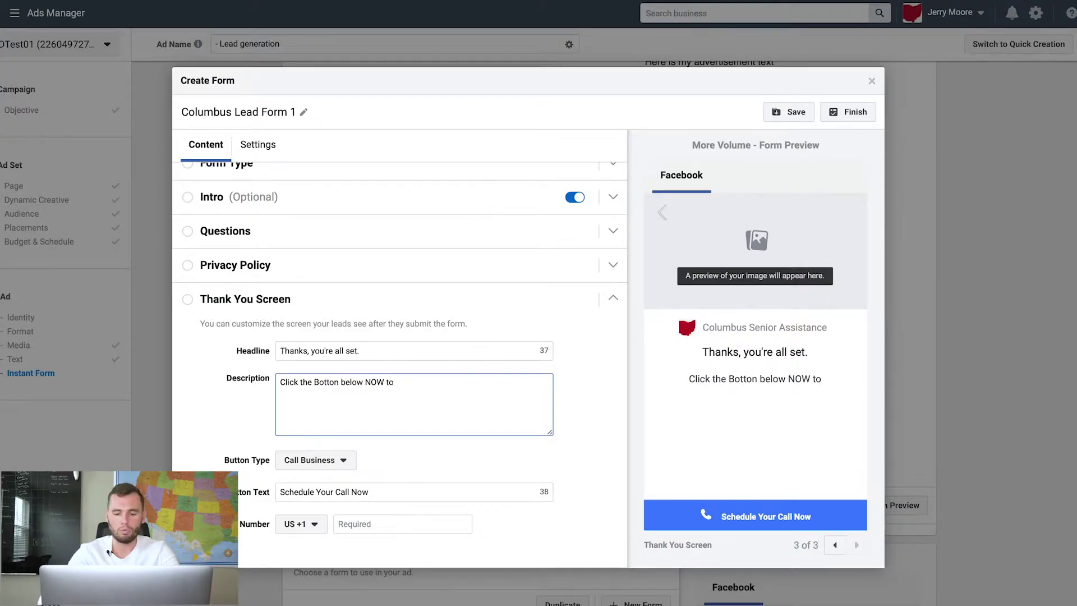
type(" get all")
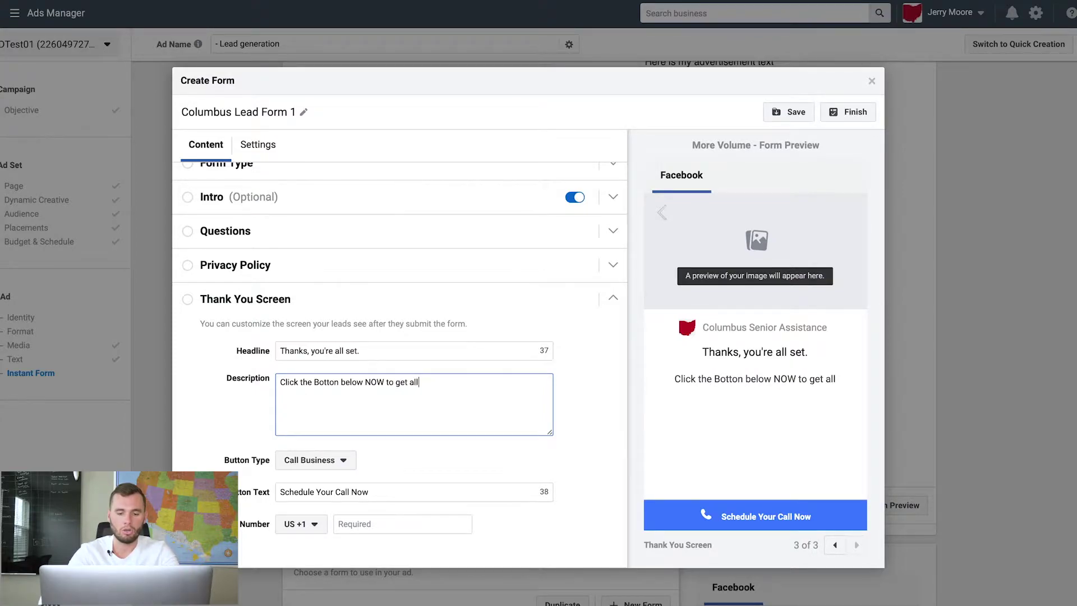
type(" you information")
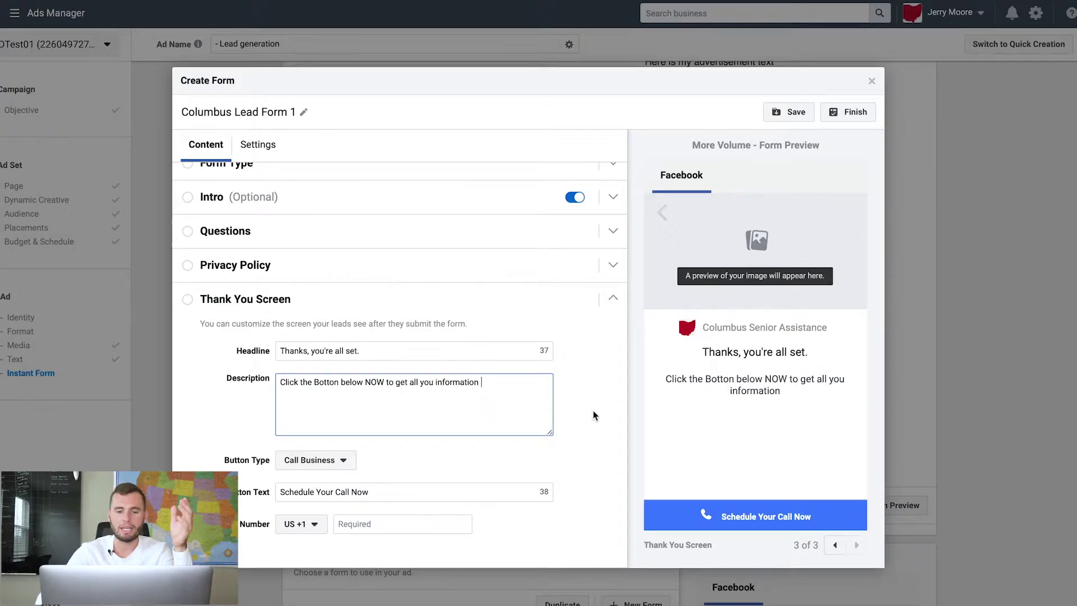
left_click(382, 384)
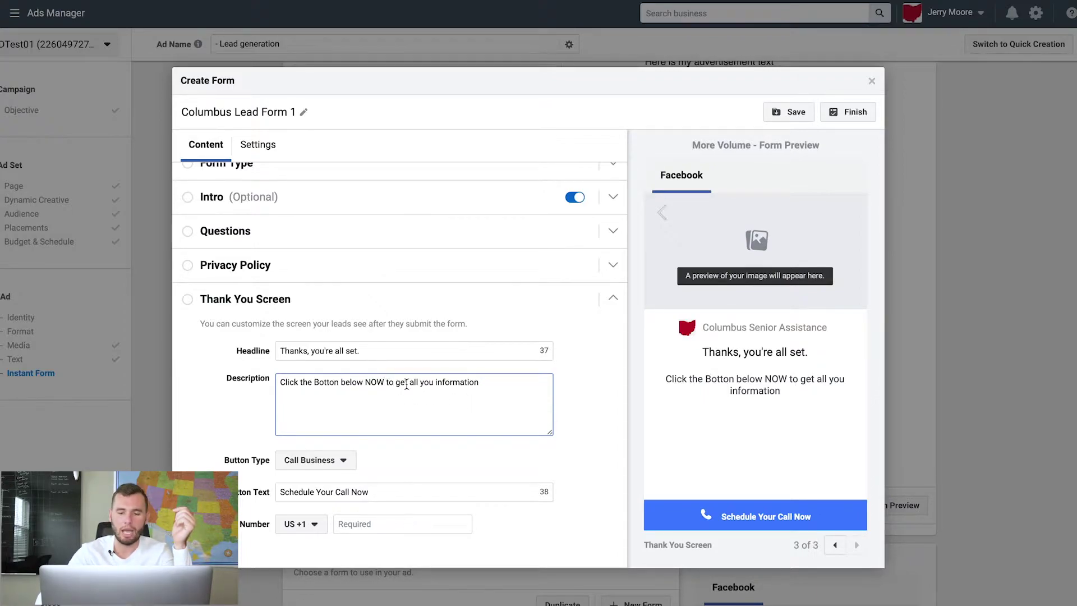
key("BackSpace")
key("BackSpace")
key("BackSpace")
key("BackSpace")
type("now")
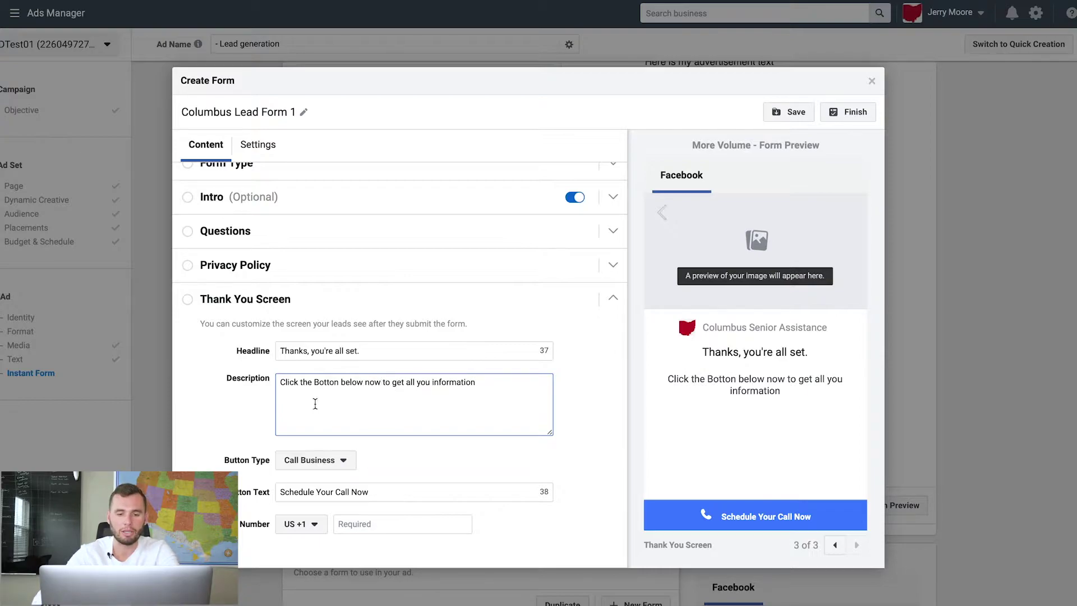